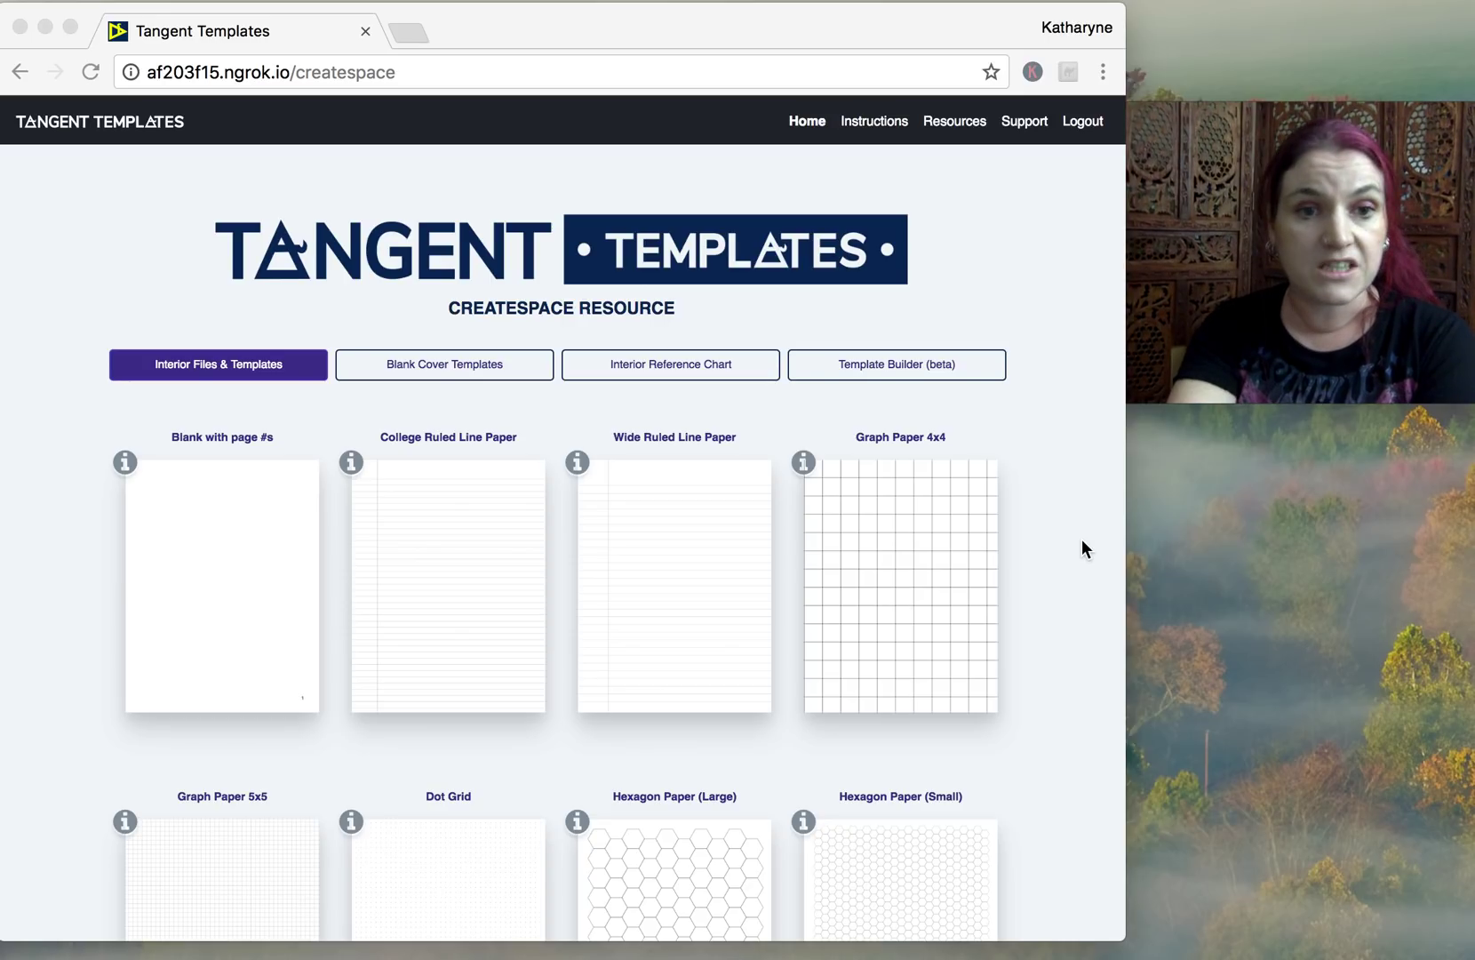
- Scroll the template catalog down past the Journal and Knitting rows to the Ukulele Tabs, Kanji, Sermon Journal and Grimoire papers
{"action": "scroll", "coordinate": [1083, 547], "scroll_direction": "down", "scroll_amount": 3}
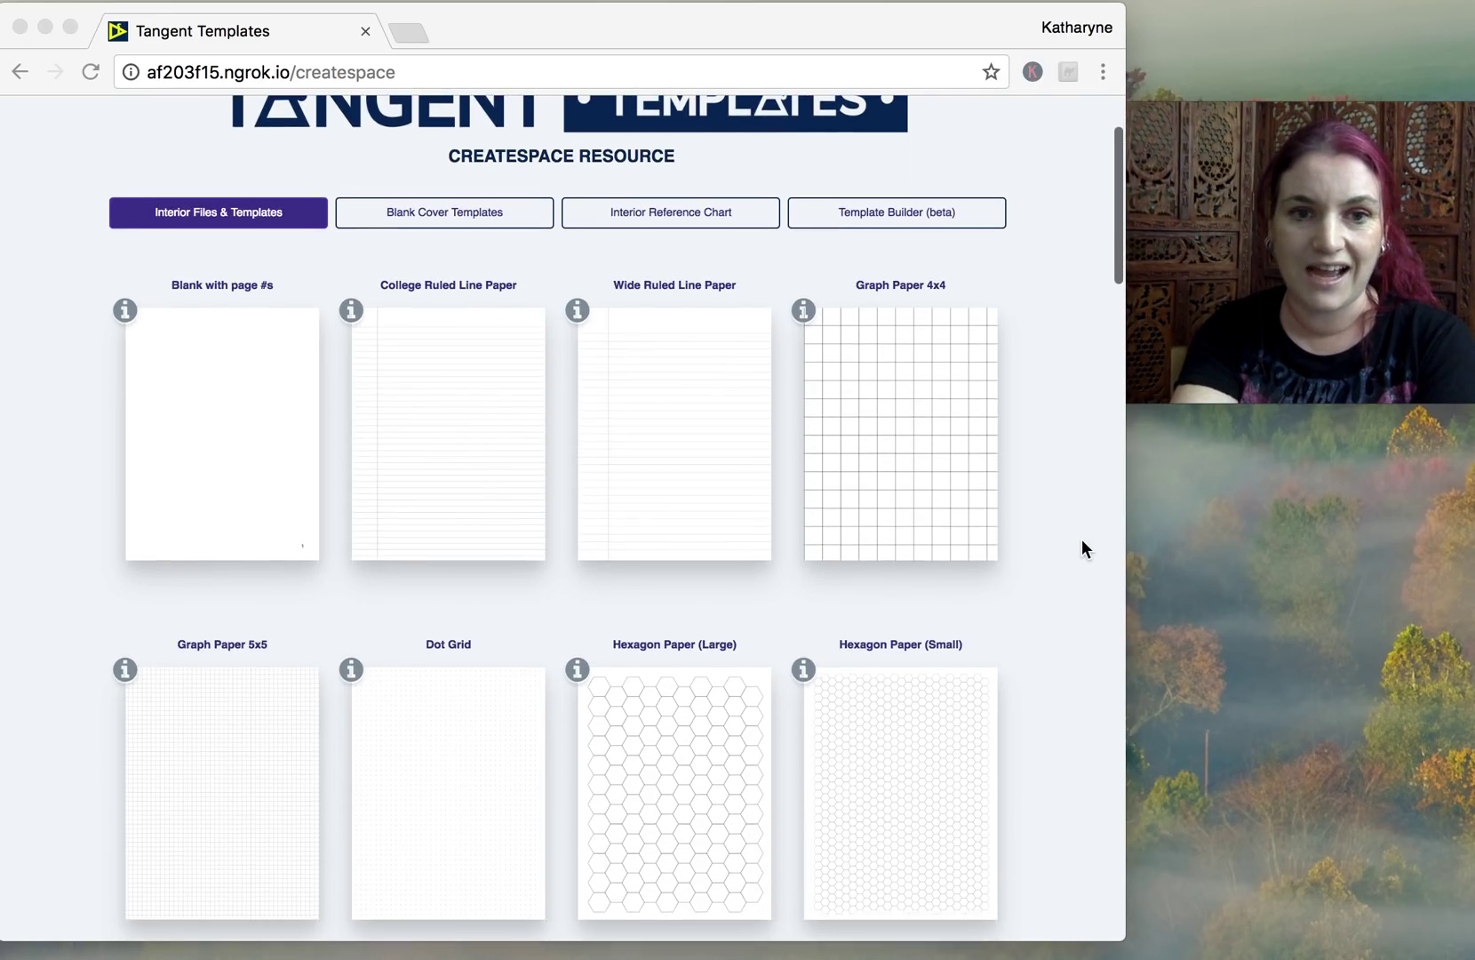
{"action": "scroll", "coordinate": [1082, 540], "scroll_direction": "down", "scroll_amount": 20}
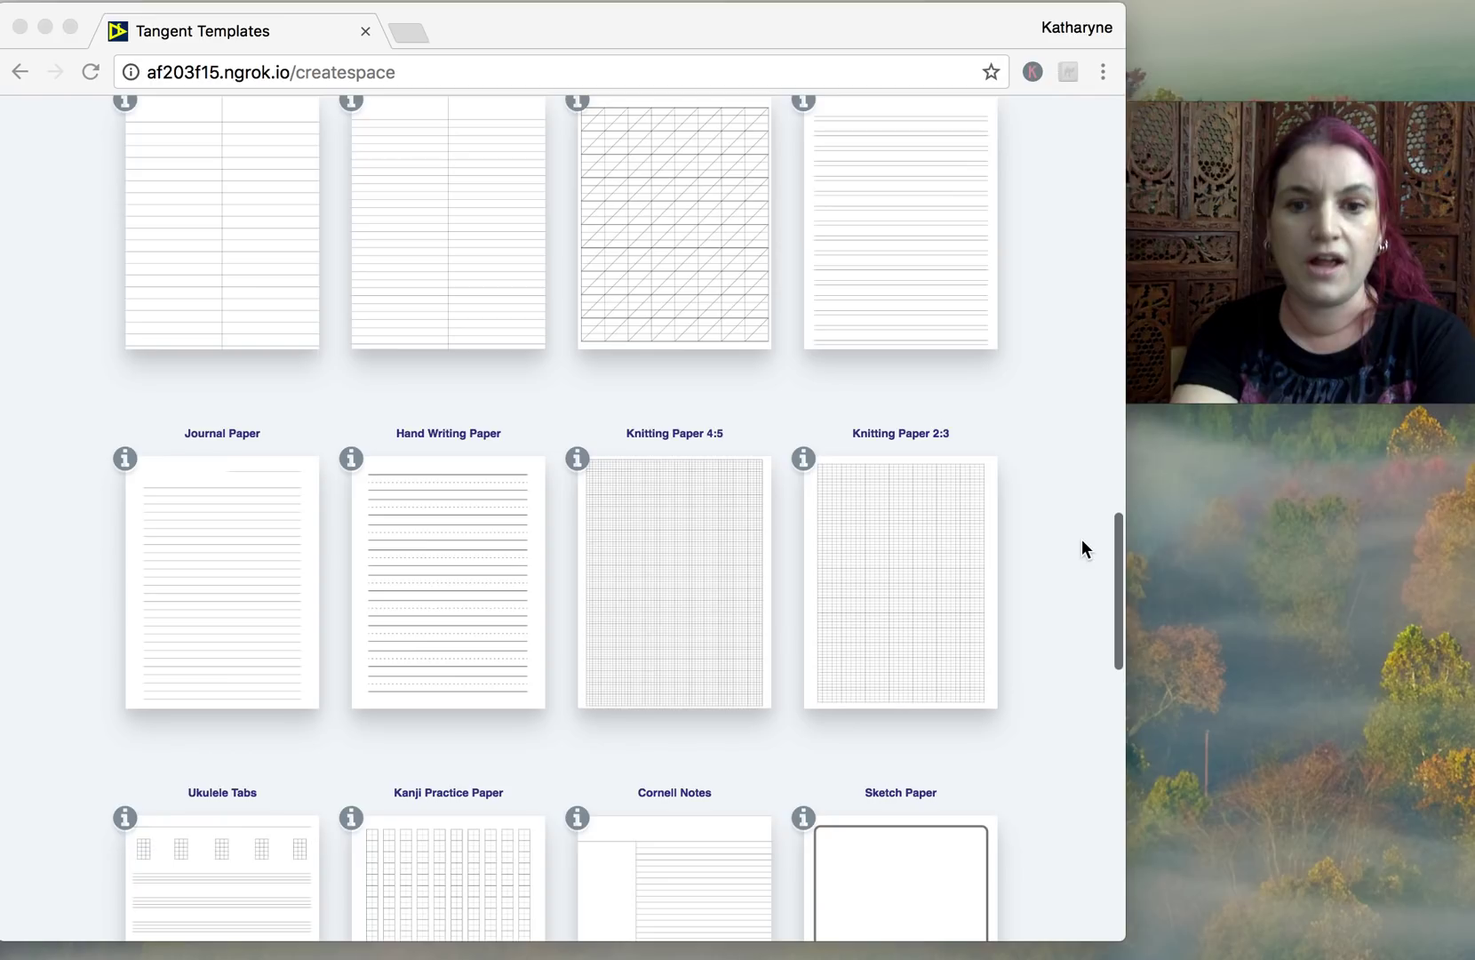
{"action": "scroll", "coordinate": [1081, 541], "scroll_direction": "down", "scroll_amount": 9}
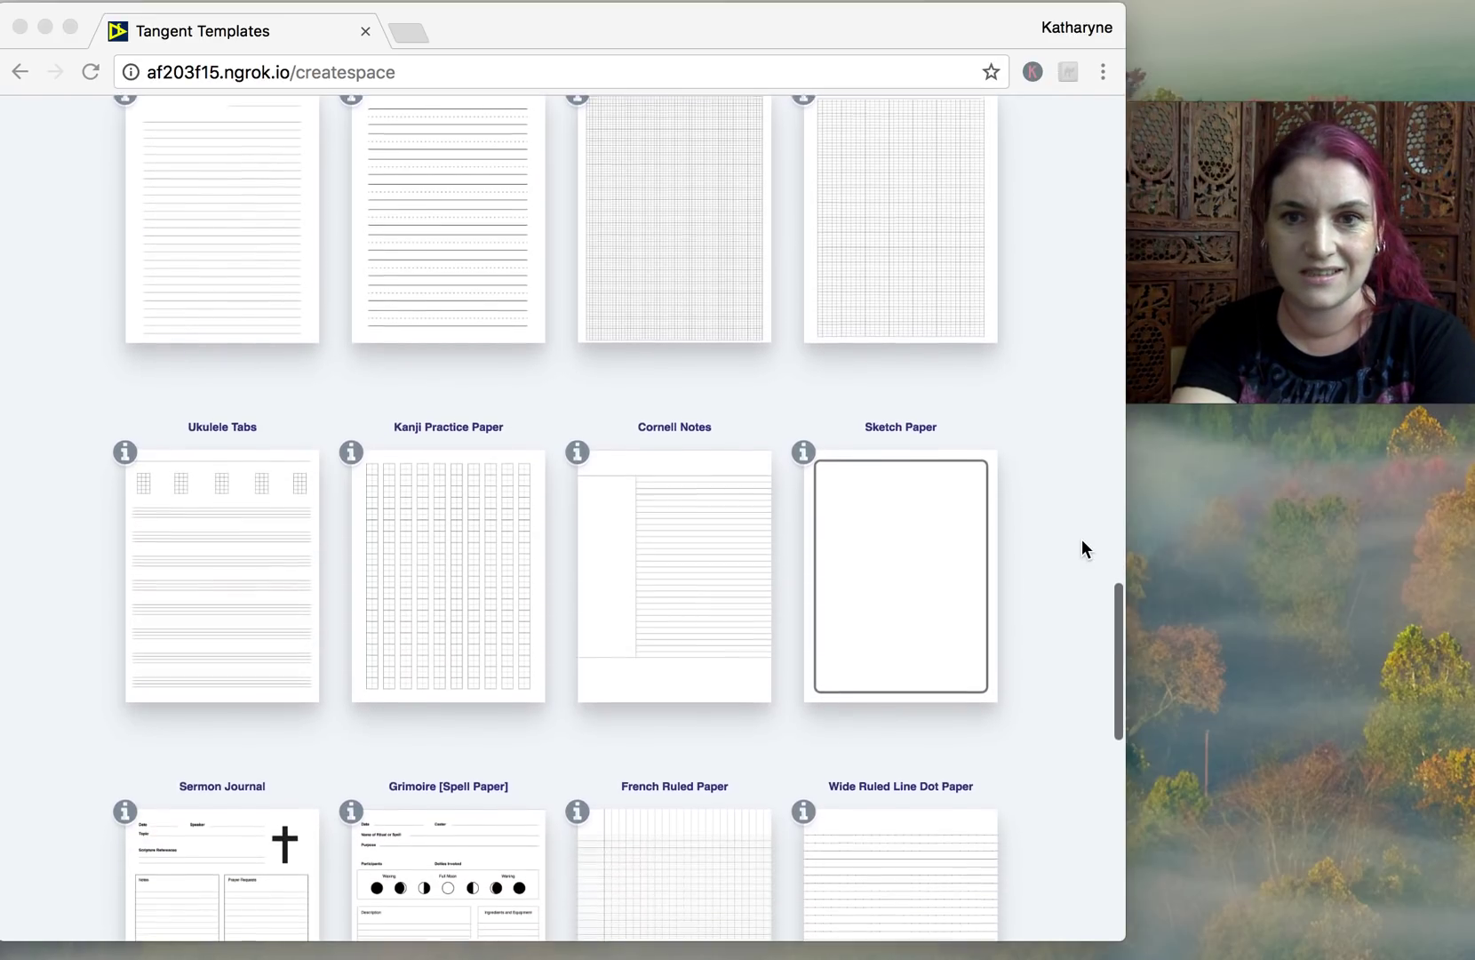
{"action": "scroll", "coordinate": [1080, 539], "scroll_direction": "down", "scroll_amount": 2}
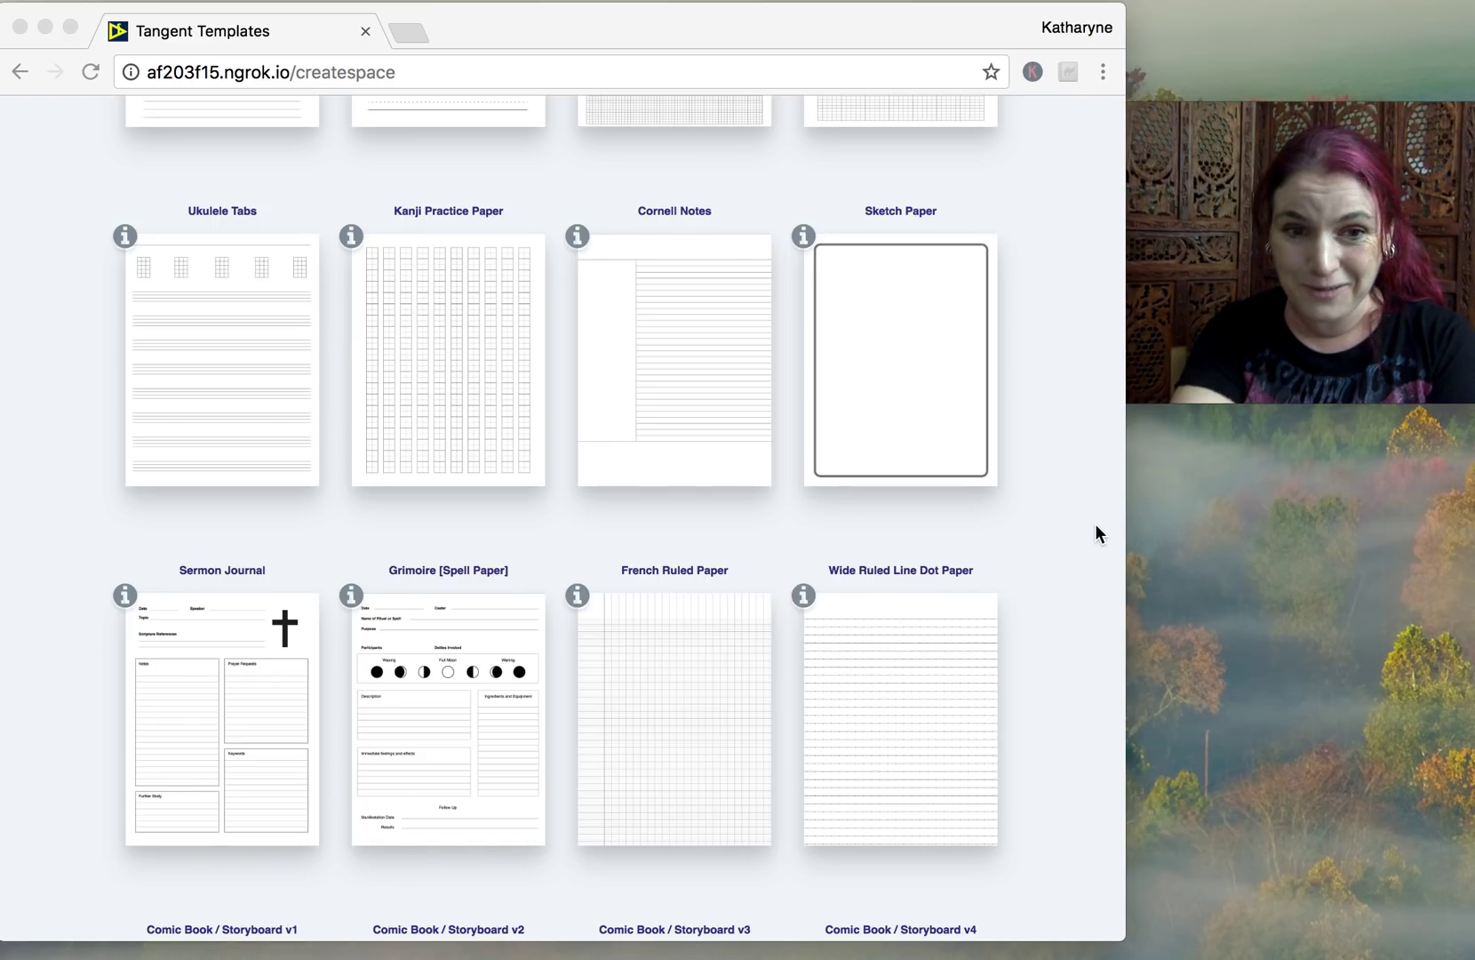
- Scroll further to French Ruled, Wide Ruled Line Dot and the Comic Book / Storyboard v1–v4 layouts
{"action": "scroll", "coordinate": [1096, 526], "scroll_direction": "down", "scroll_amount": 2}
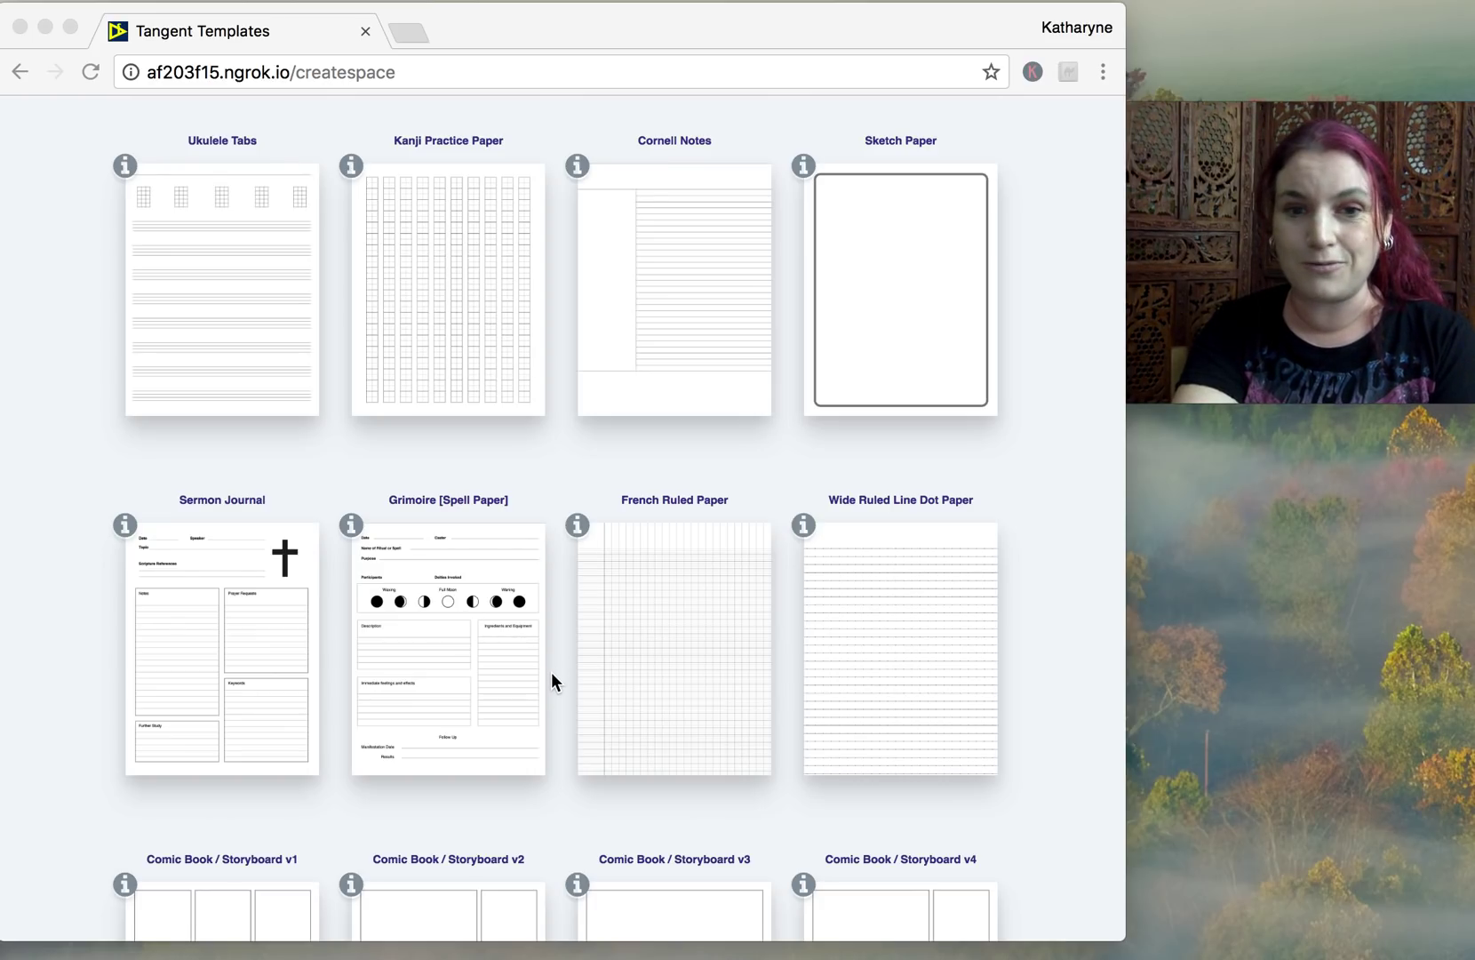
{"action": "scroll", "coordinate": [556, 650], "scroll_direction": "down", "scroll_amount": 3}
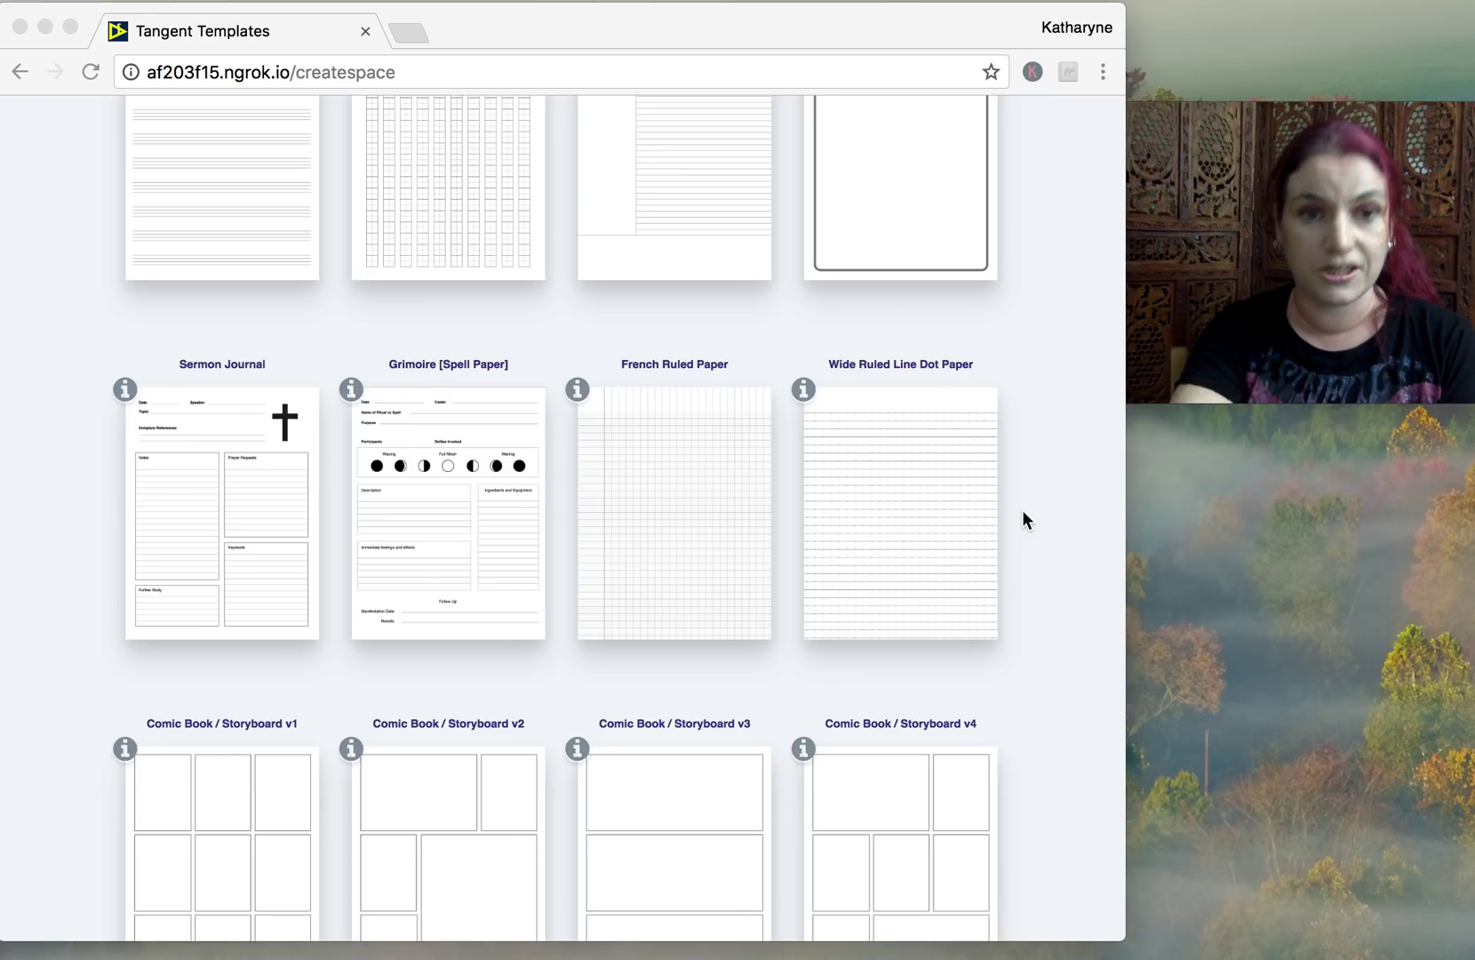
{"action": "scroll", "coordinate": [978, 583], "scroll_direction": "down", "scroll_amount": 3}
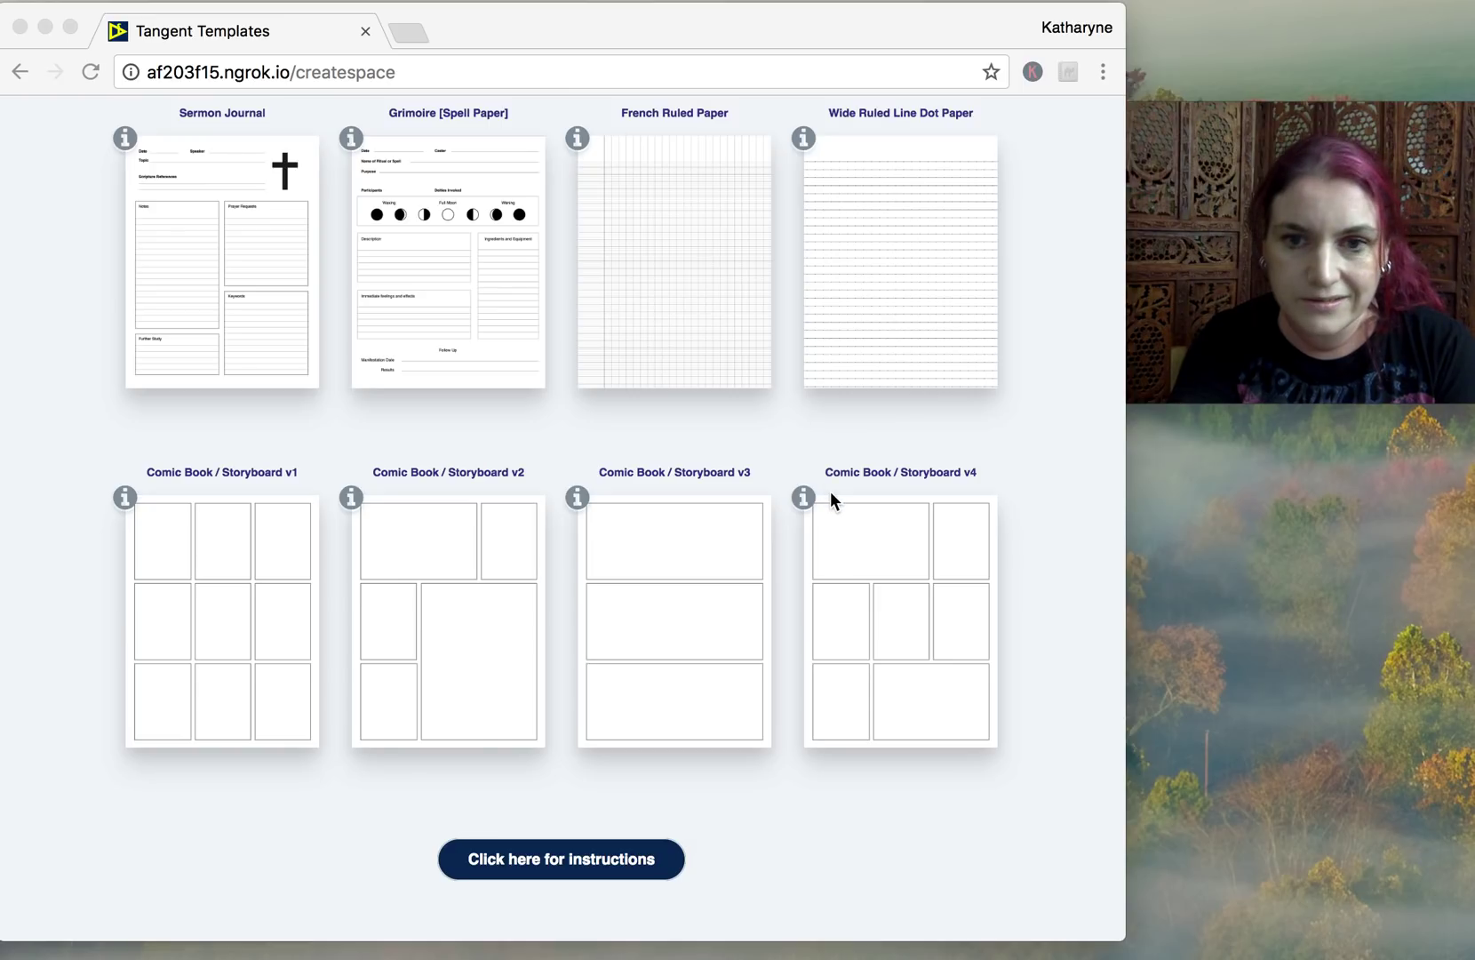
- Read and close the Comic Book / Storyboard v1 description, then scroll back up the catalog
{"action": "left_click", "coordinate": [126, 500]}
{"action": "left_click", "coordinate": [126, 500]}
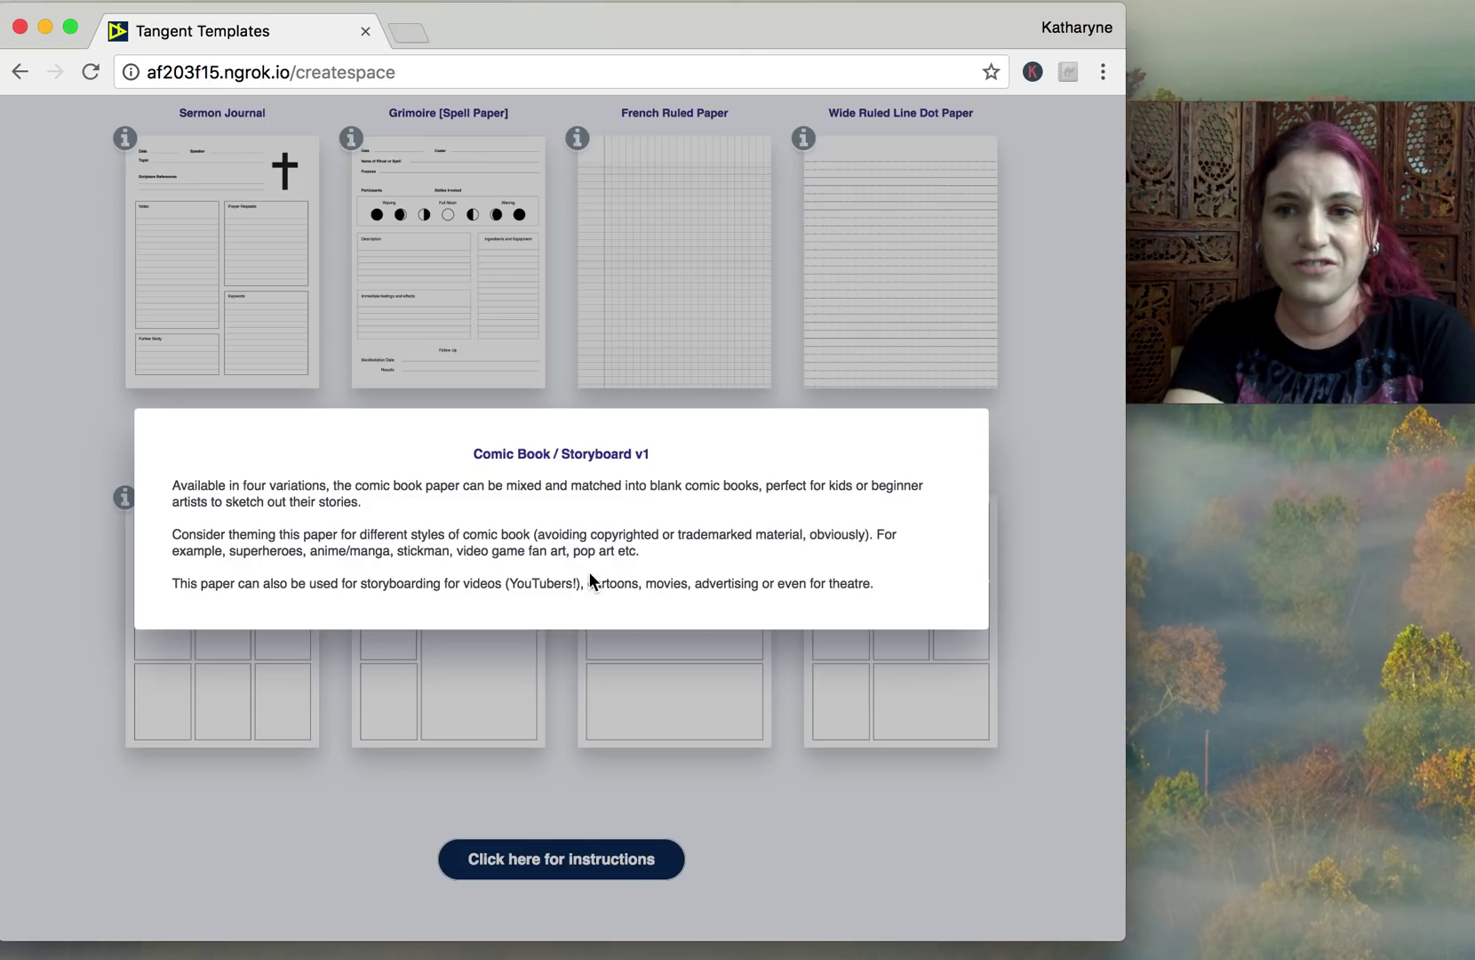
{"action": "left_click", "coordinate": [1042, 430]}
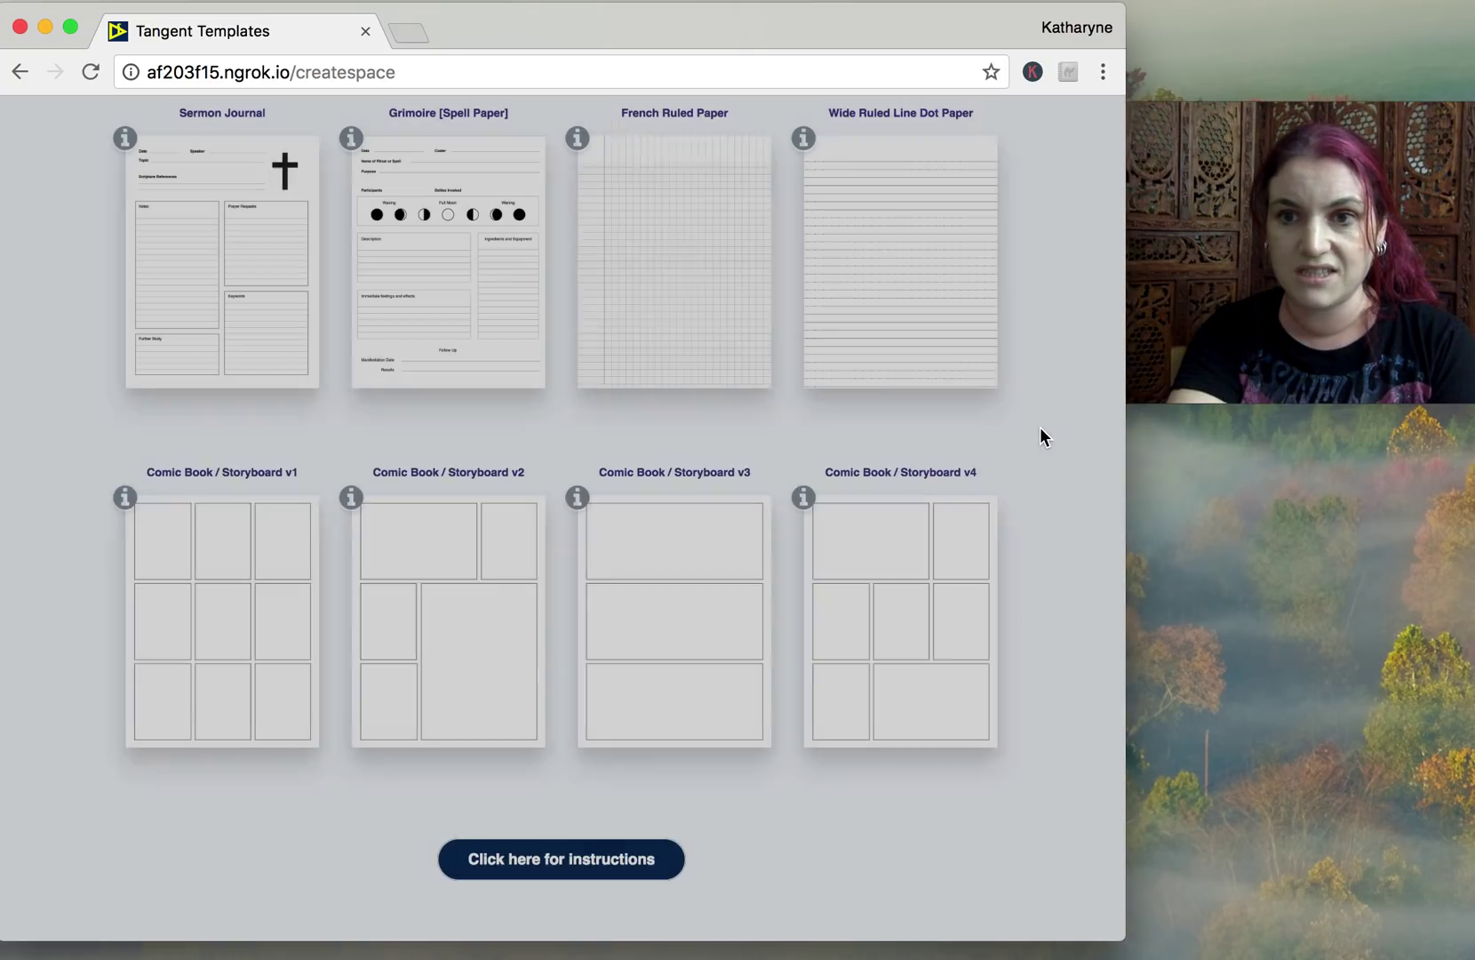
{"action": "scroll", "coordinate": [991, 391], "scroll_direction": "up", "scroll_amount": 5}
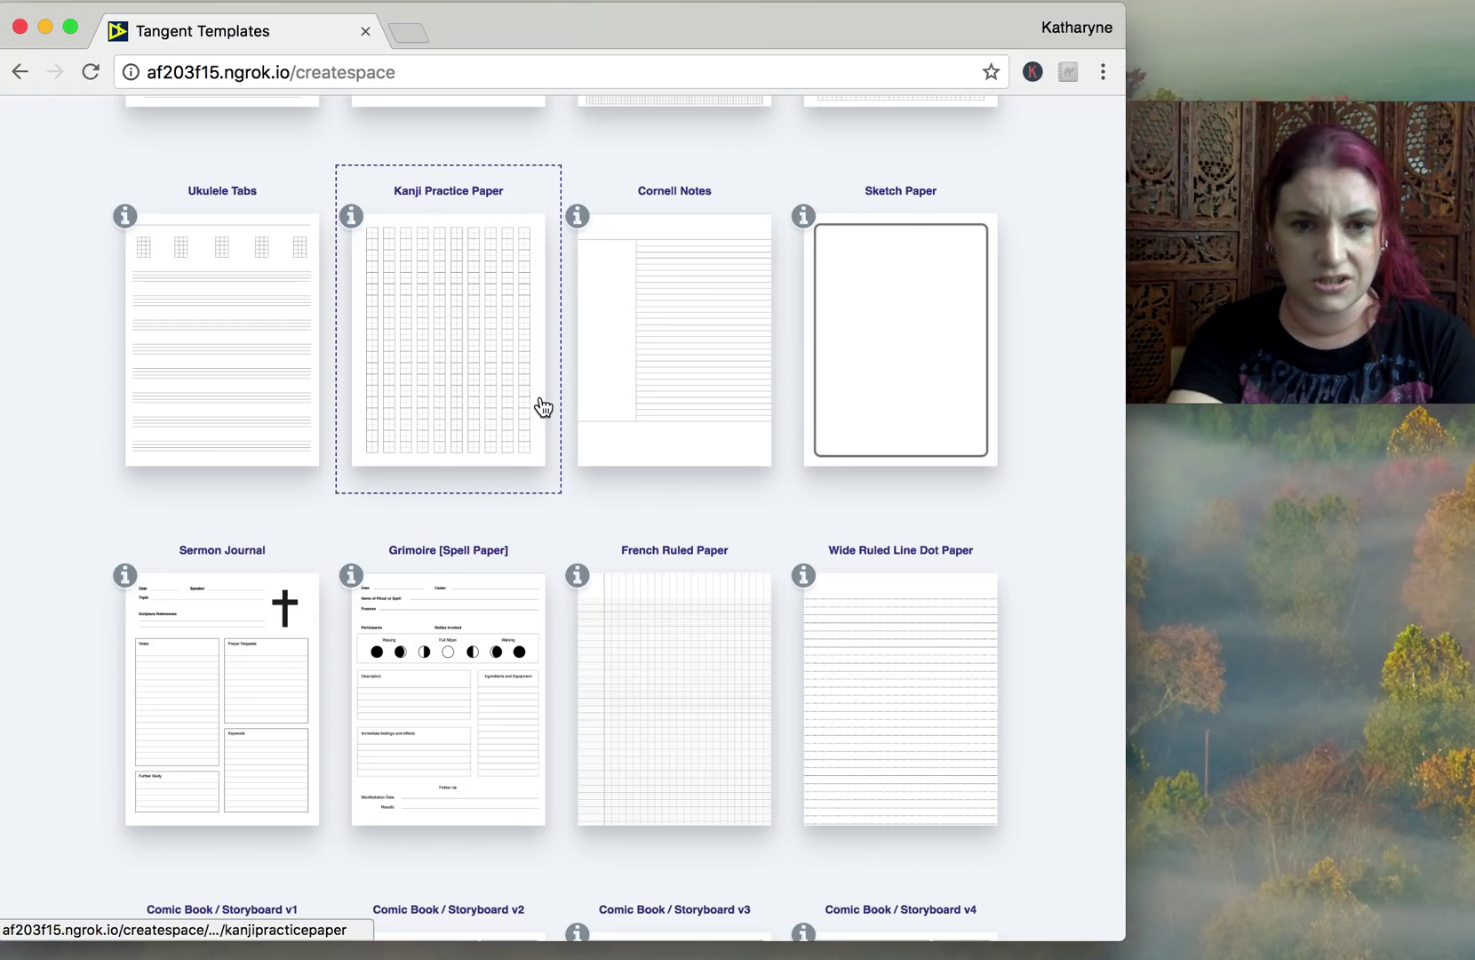
- Scroll up past the shorthand and half-graph rows and show the Hexagon Paper (Large) description
{"action": "scroll", "coordinate": [553, 477], "scroll_direction": "up", "scroll_amount": 6}
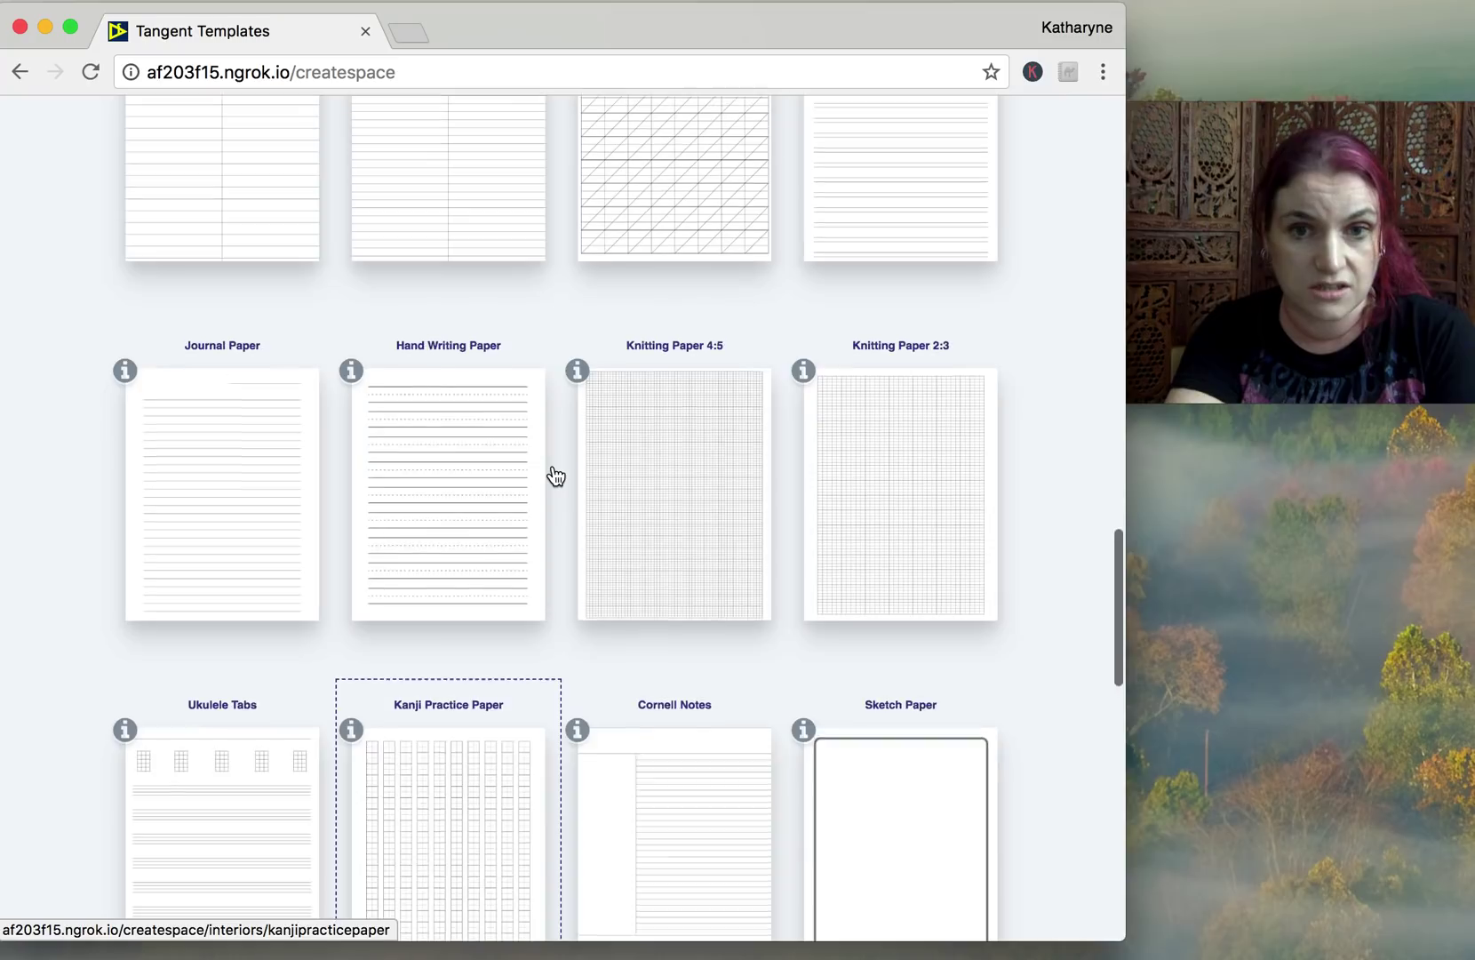
{"action": "scroll", "coordinate": [555, 477], "scroll_direction": "up", "scroll_amount": 5}
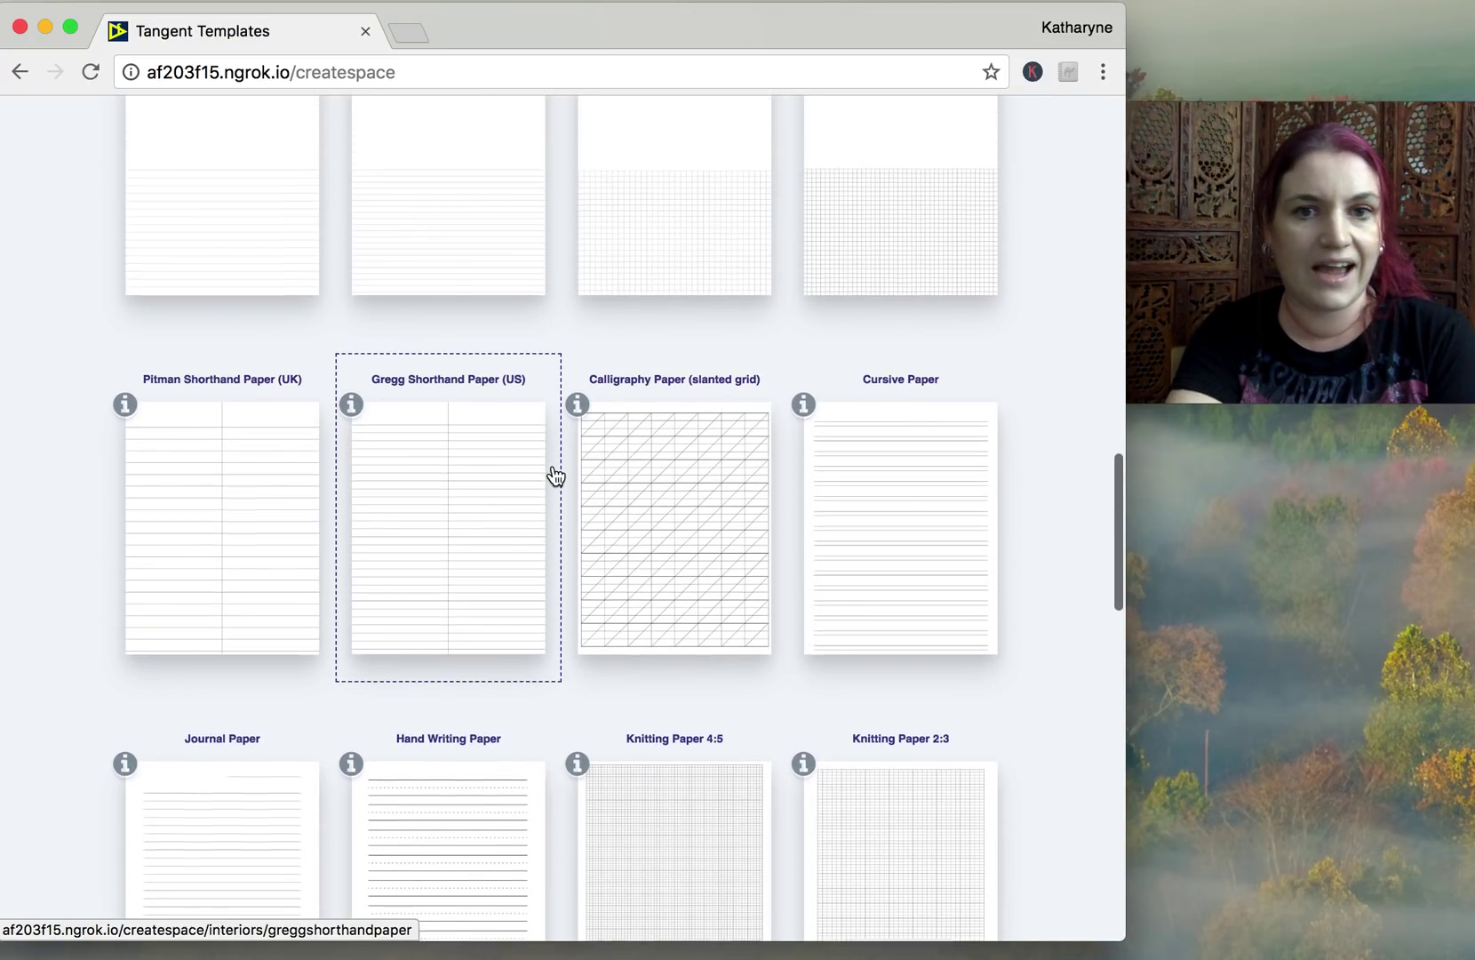
{"action": "scroll", "coordinate": [556, 477], "scroll_direction": "up", "scroll_amount": 10}
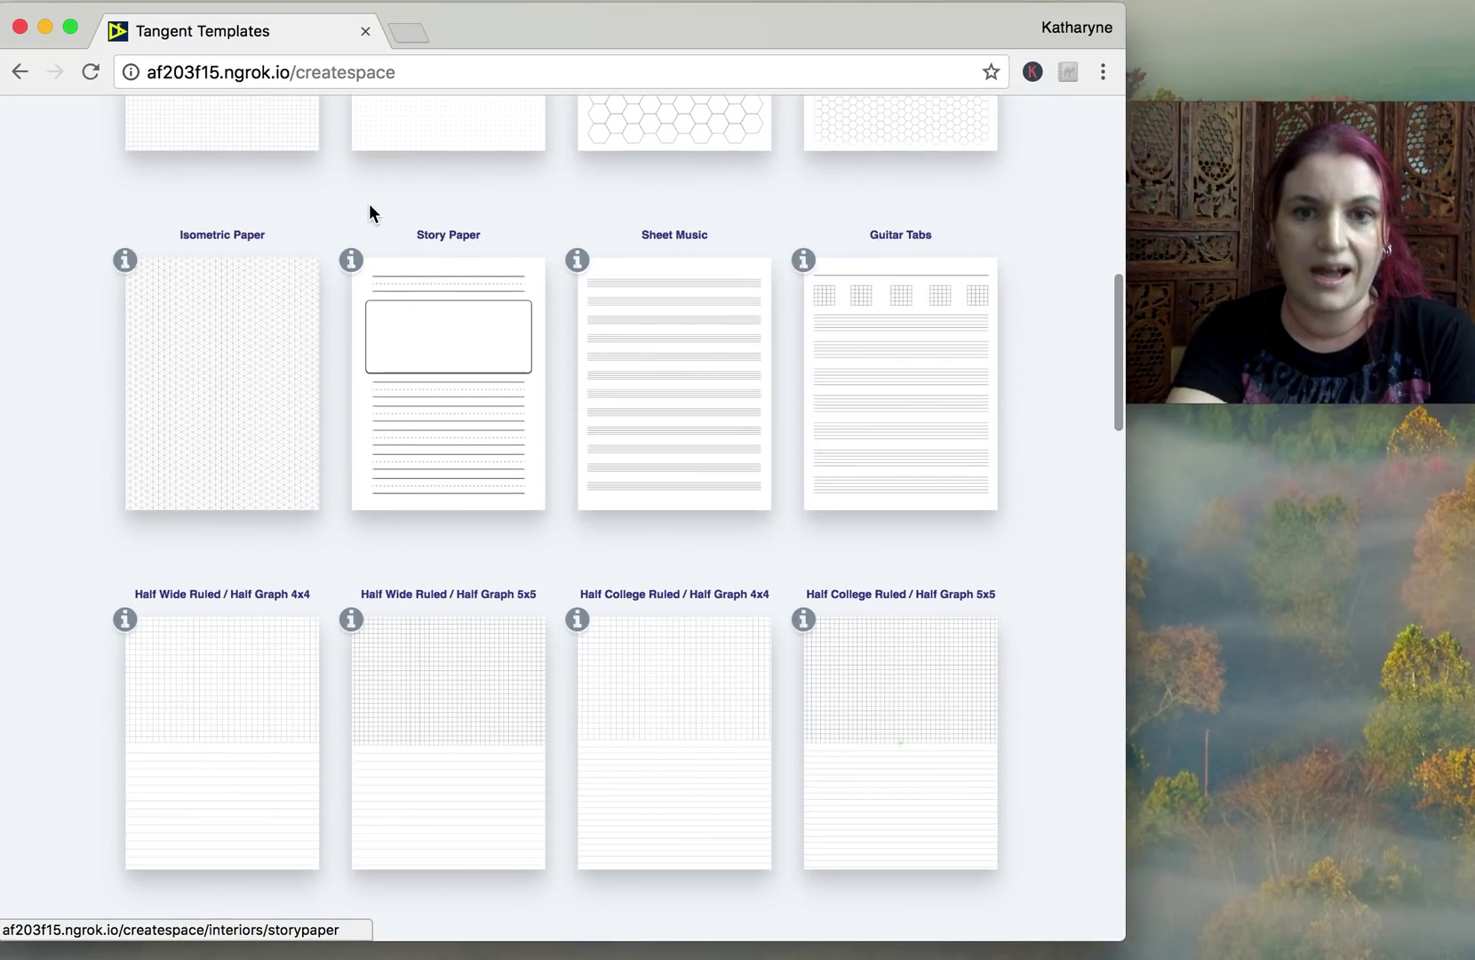
{"action": "scroll", "coordinate": [369, 207], "scroll_direction": "up", "scroll_amount": 4}
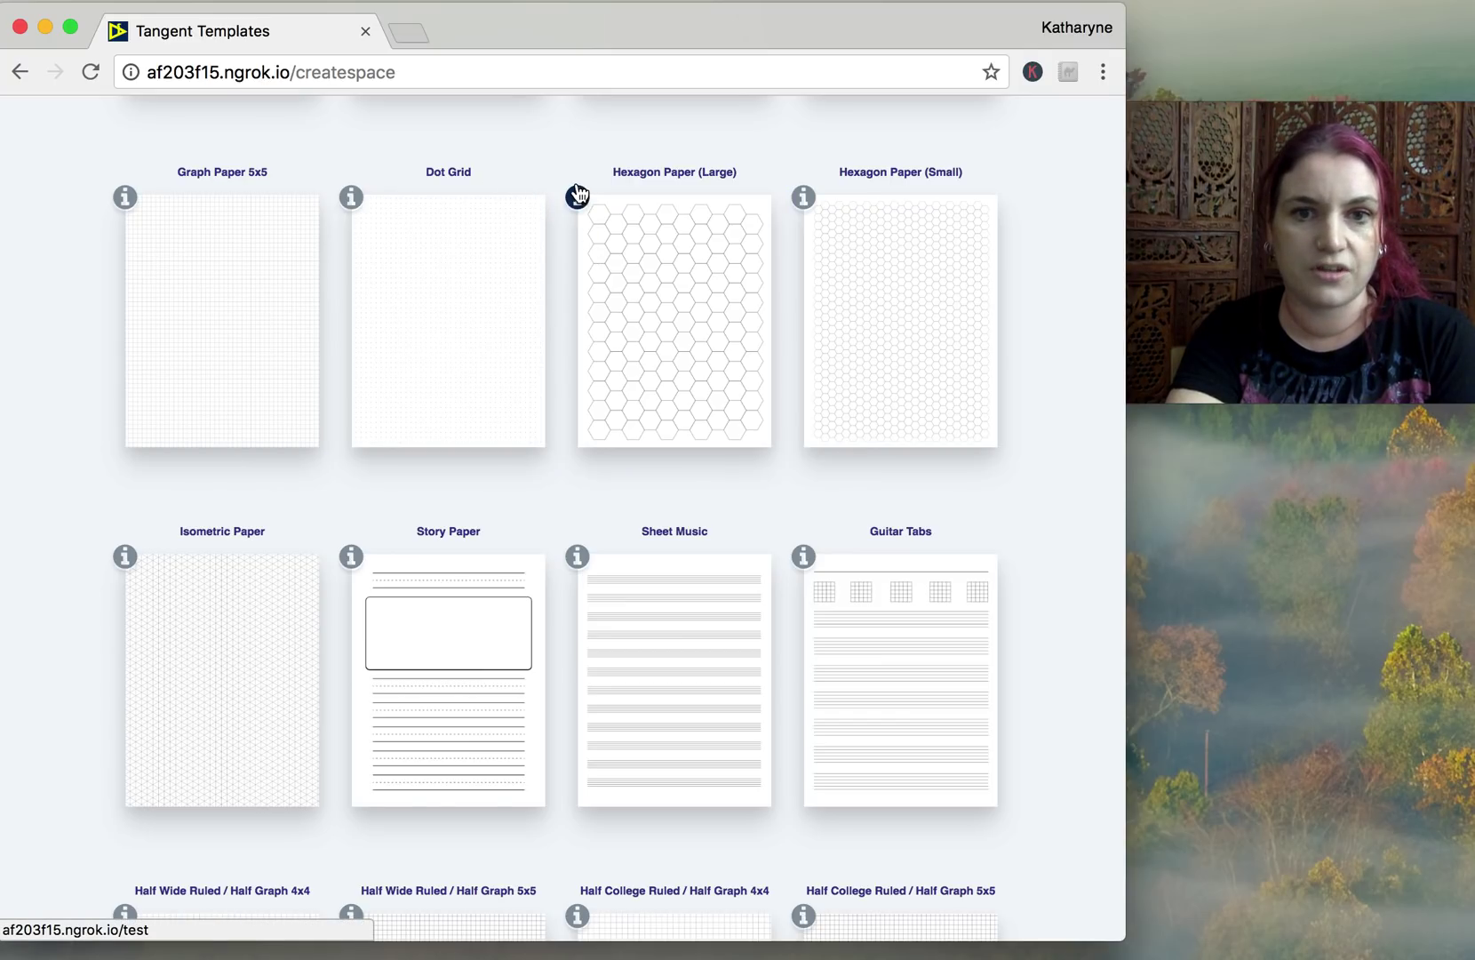
{"action": "left_click", "coordinate": [578, 196]}
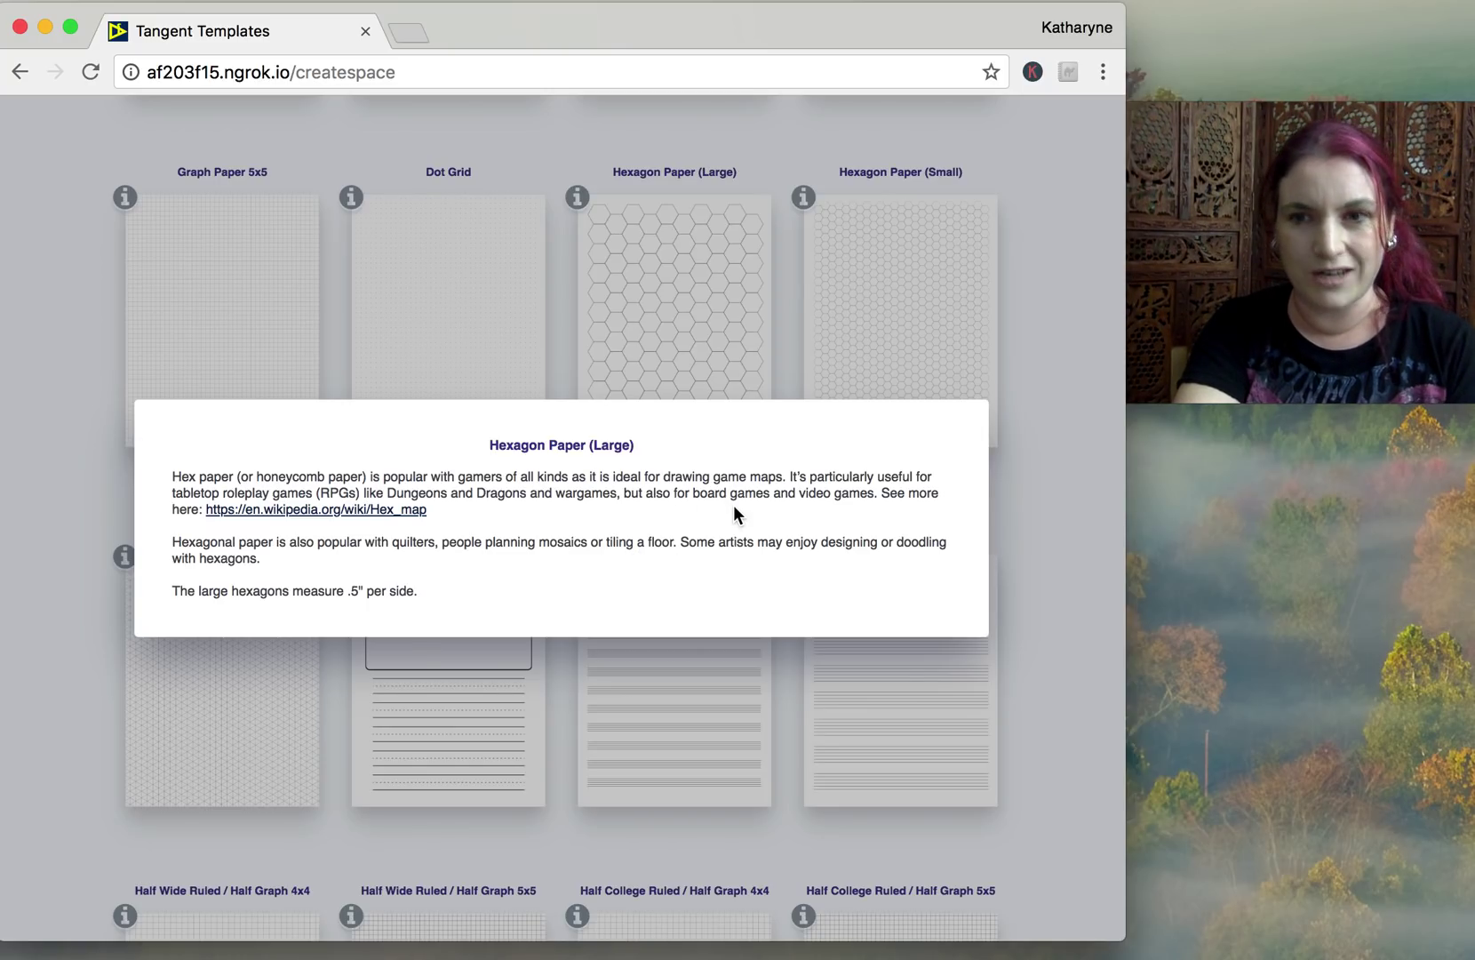
- Close the Hexagon Paper (Large) description and scroll down toward the instructions and licensing text
{"action": "left_click", "coordinate": [1058, 435]}
{"action": "scroll", "coordinate": [1058, 435], "scroll_direction": "down", "scroll_amount": 2}
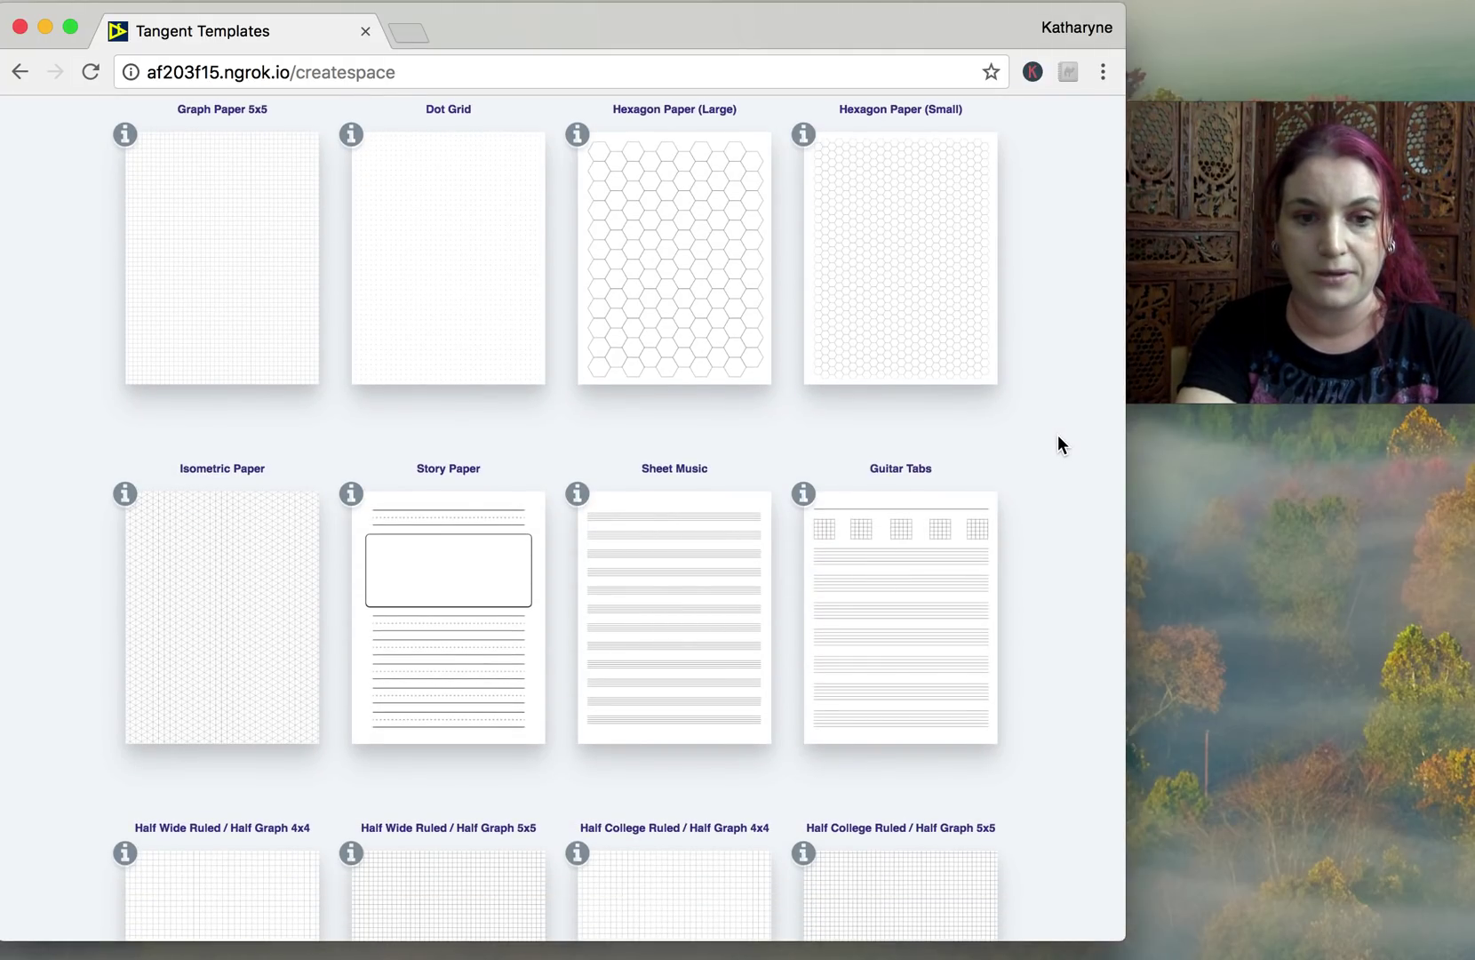
{"action": "scroll", "coordinate": [1058, 434], "scroll_direction": "down", "scroll_amount": 20}
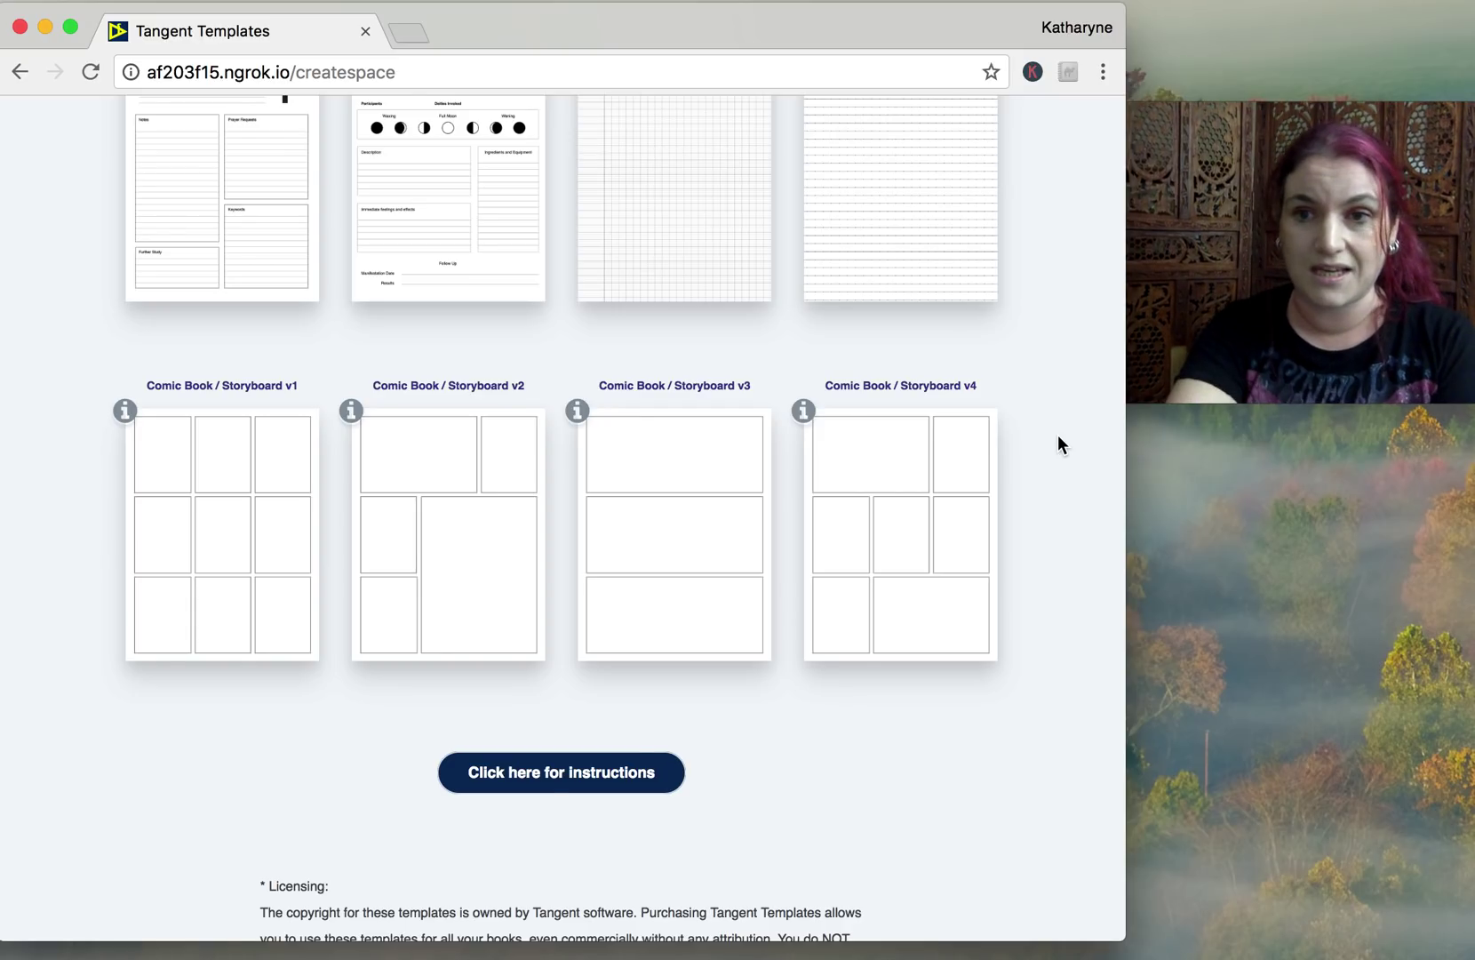
{"action": "scroll", "coordinate": [1059, 434], "scroll_direction": "up", "scroll_amount": 20}
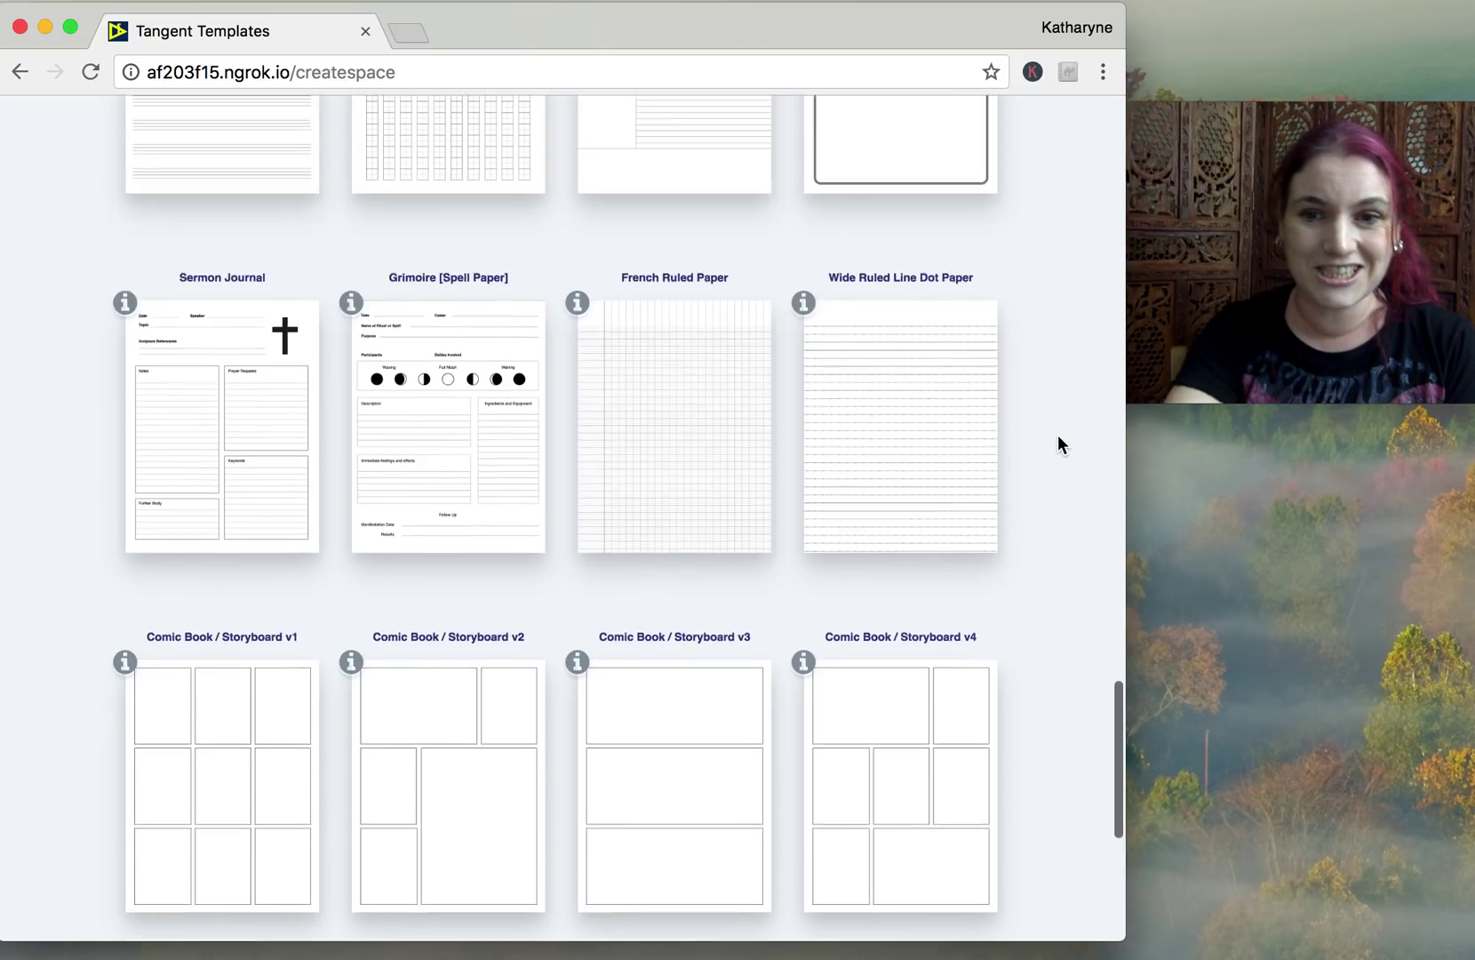
{"action": "scroll", "coordinate": [1058, 435], "scroll_direction": "up", "scroll_amount": 10}
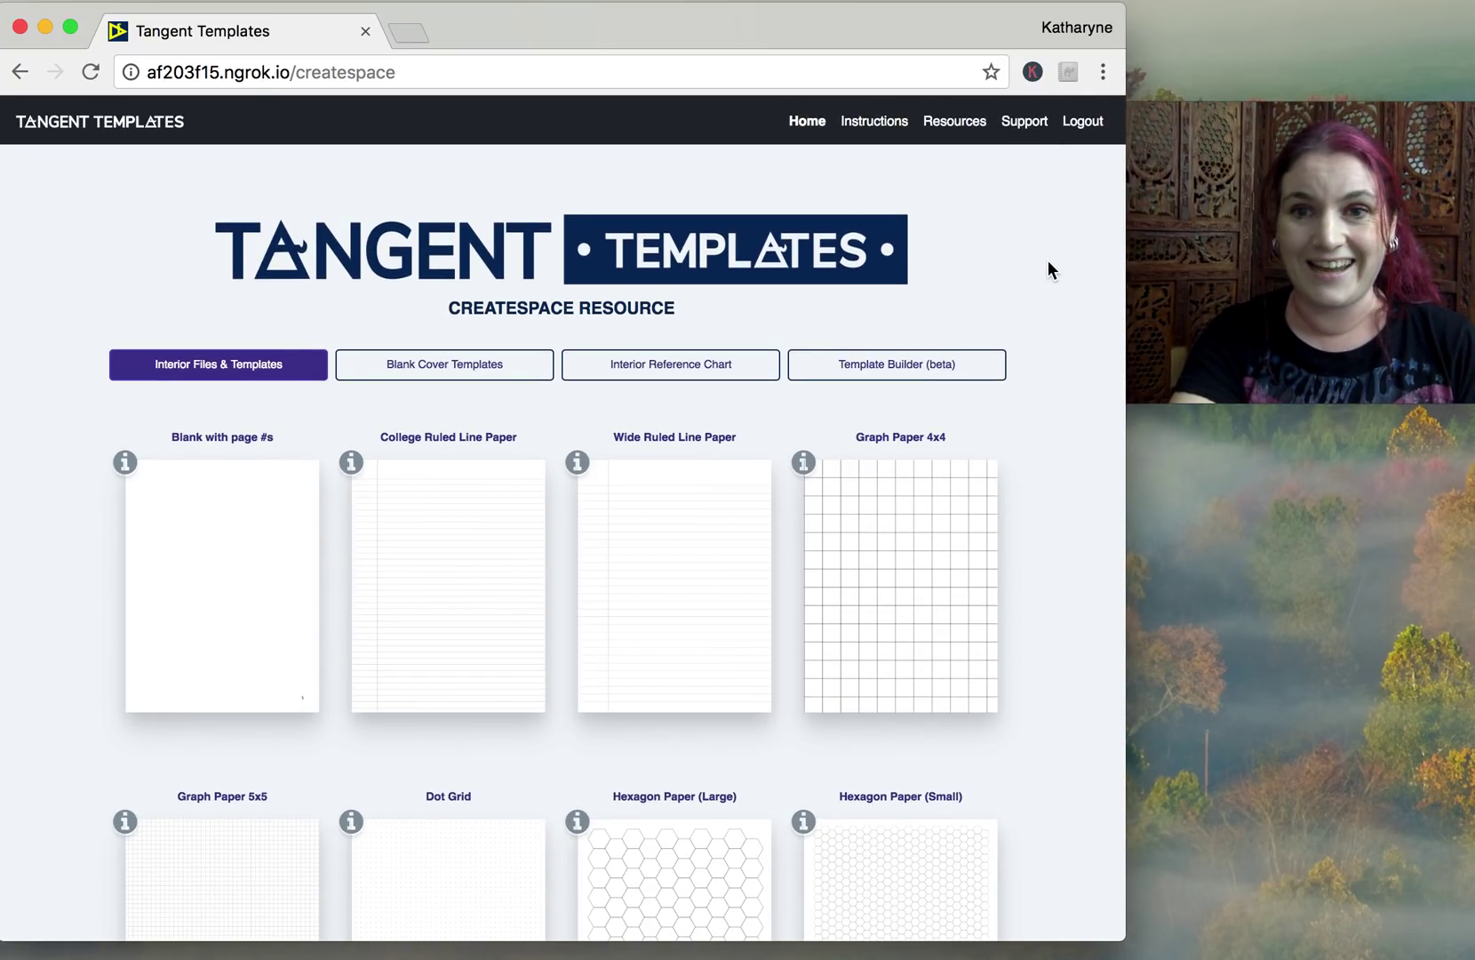
{"action": "left_click", "coordinate": [1027, 124]}
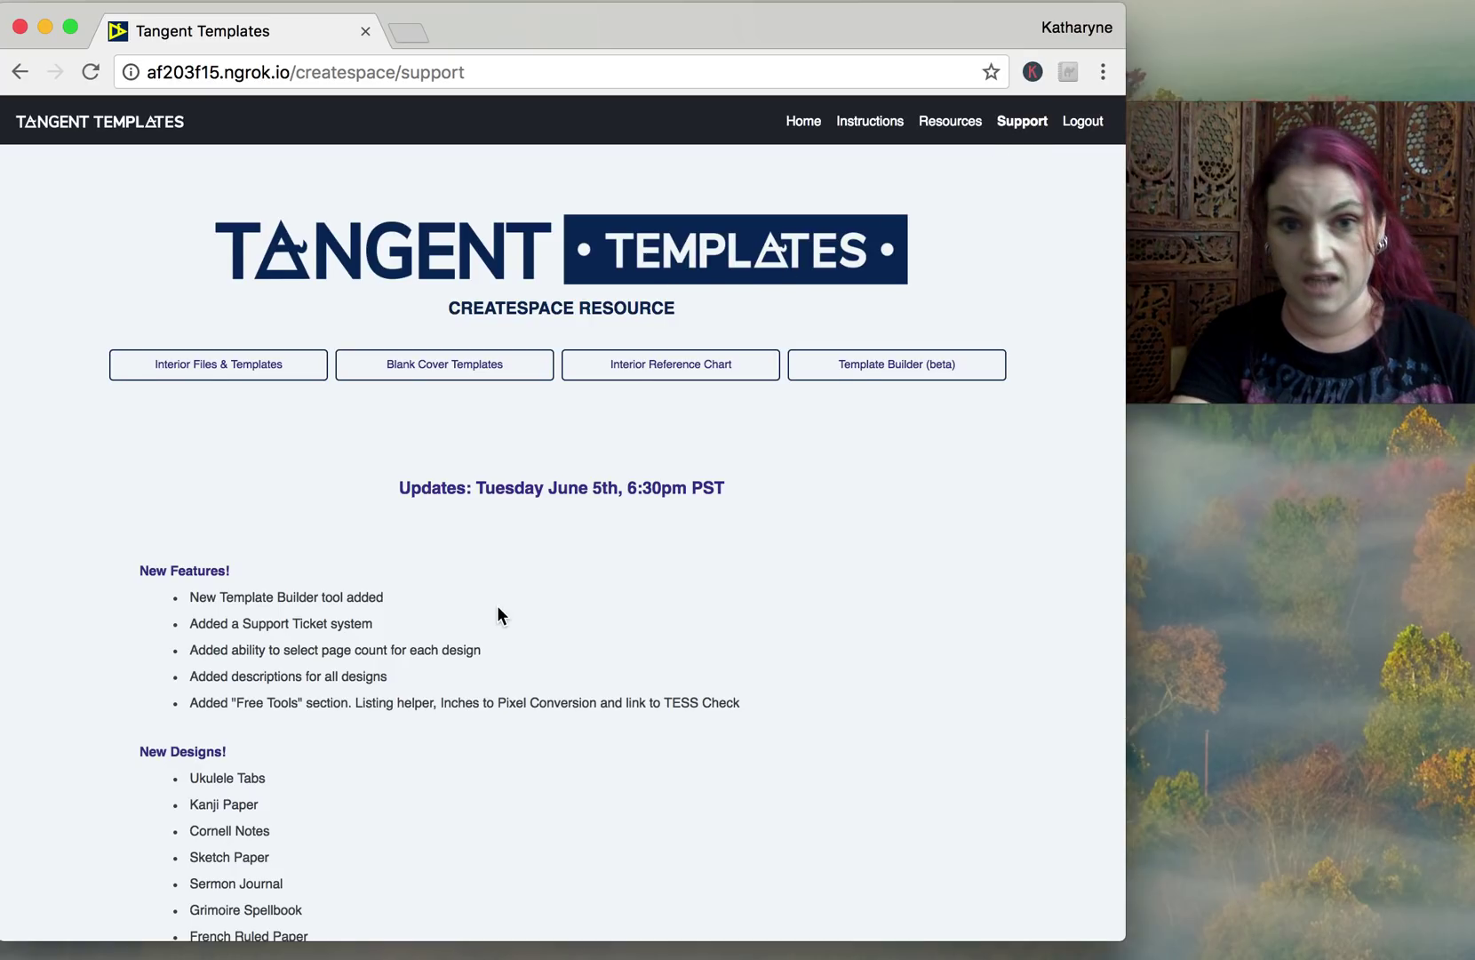
{"action": "scroll", "coordinate": [497, 611], "scroll_direction": "down", "scroll_amount": 5}
{"action": "scroll", "coordinate": [501, 612], "scroll_direction": "down", "scroll_amount": 2}
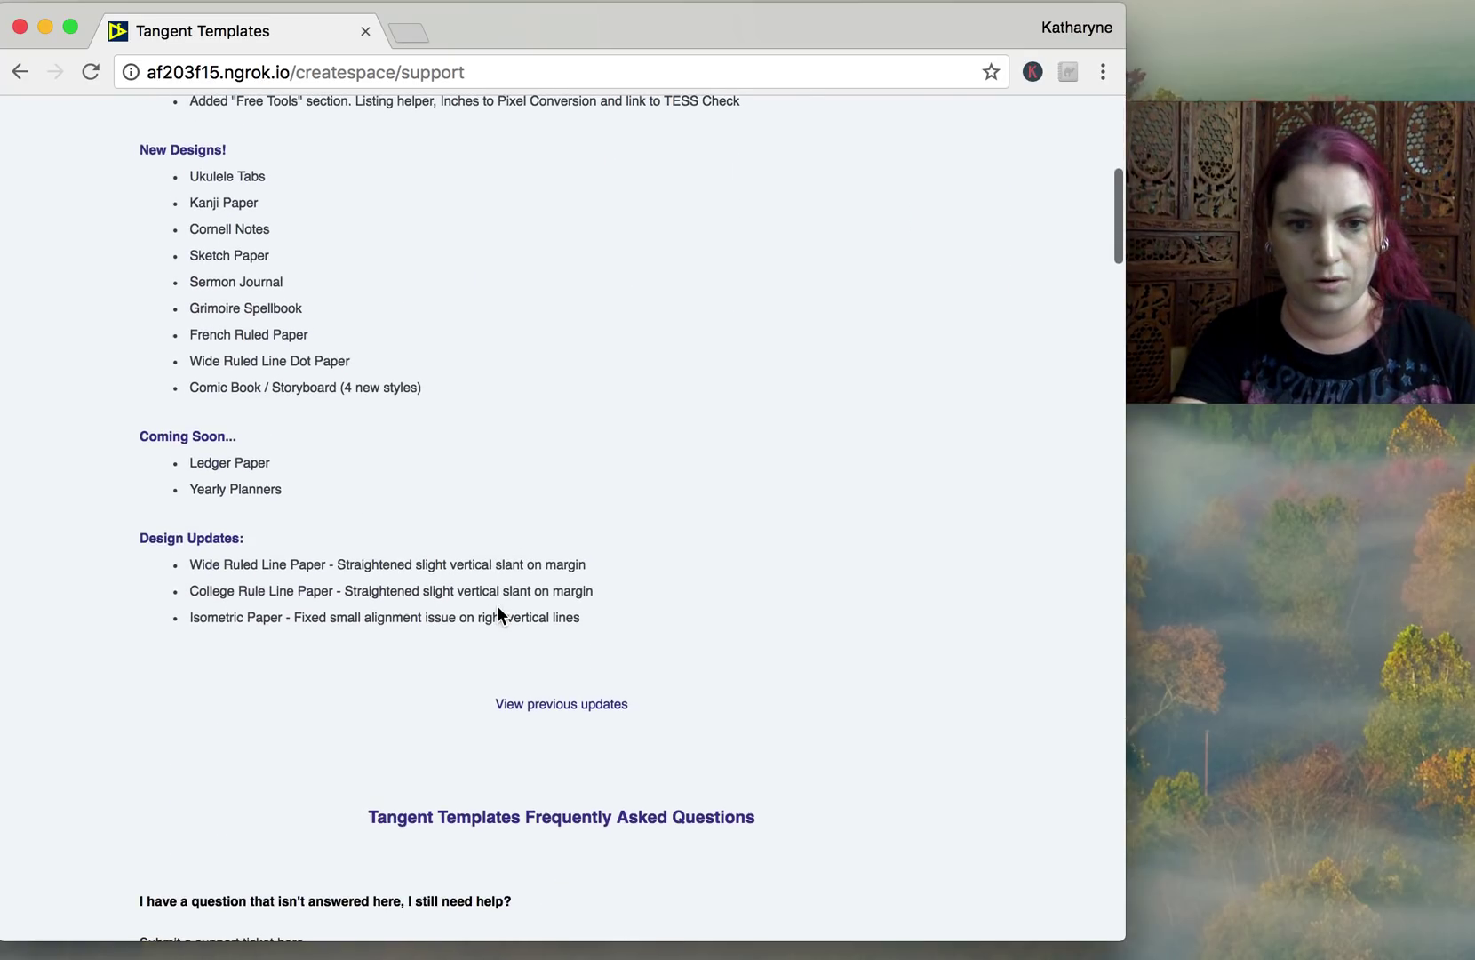
{"action": "scroll", "coordinate": [454, 678], "scroll_direction": "down", "scroll_amount": 4}
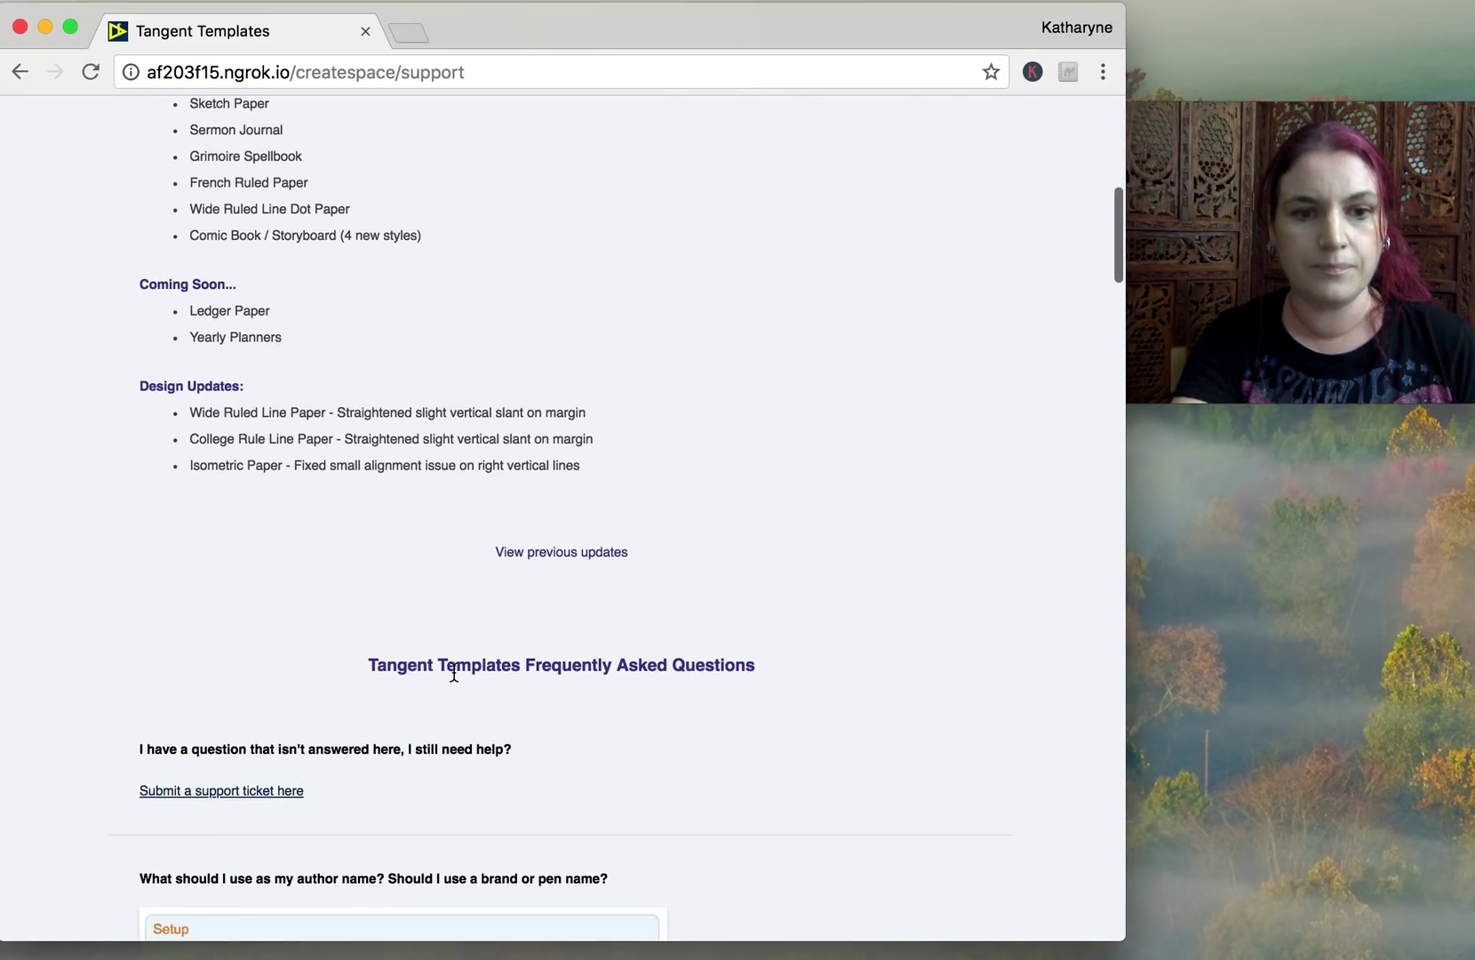
{"action": "scroll", "coordinate": [614, 378], "scroll_direction": "down", "scroll_amount": 3}
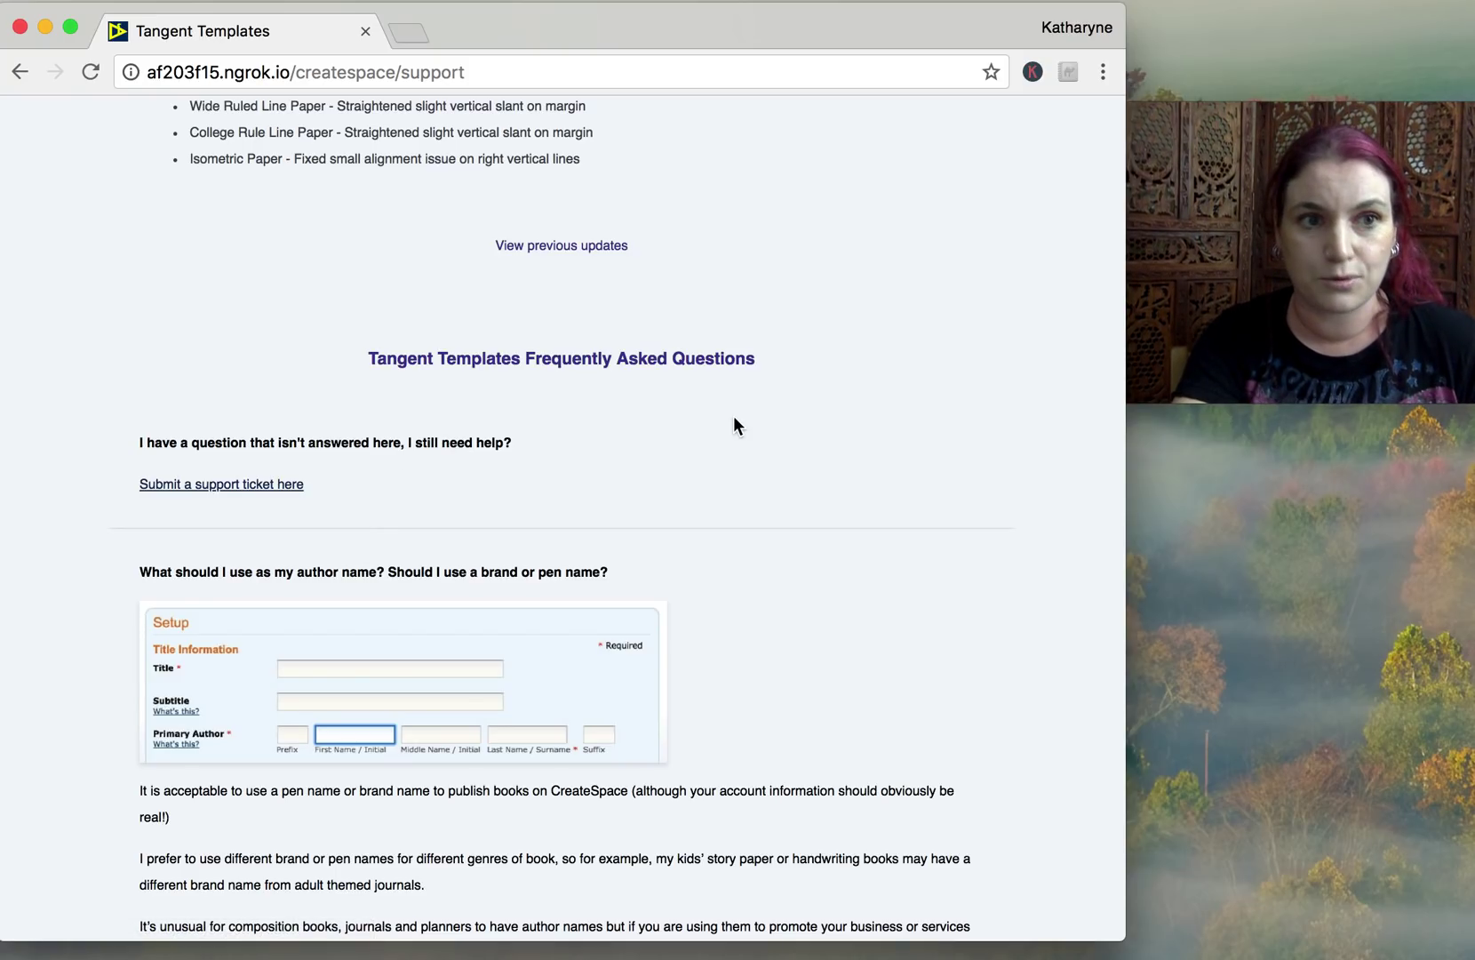
{"action": "scroll", "coordinate": [734, 417], "scroll_direction": "up", "scroll_amount": 3}
{"action": "scroll", "coordinate": [733, 415], "scroll_direction": "up", "scroll_amount": 10}
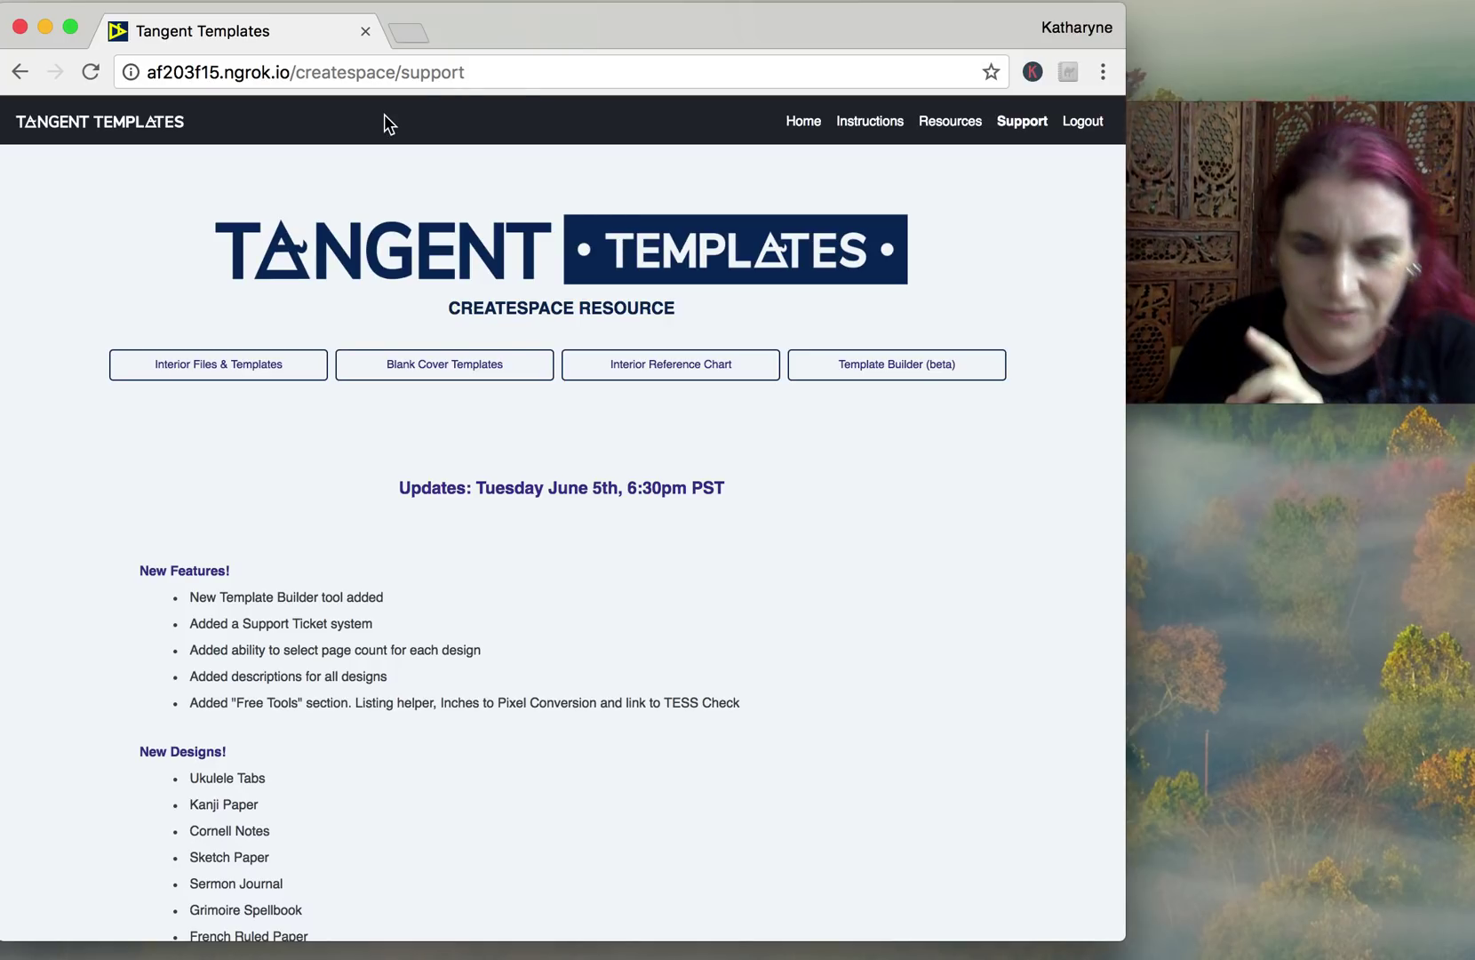
{"action": "left_click", "coordinate": [203, 377]}
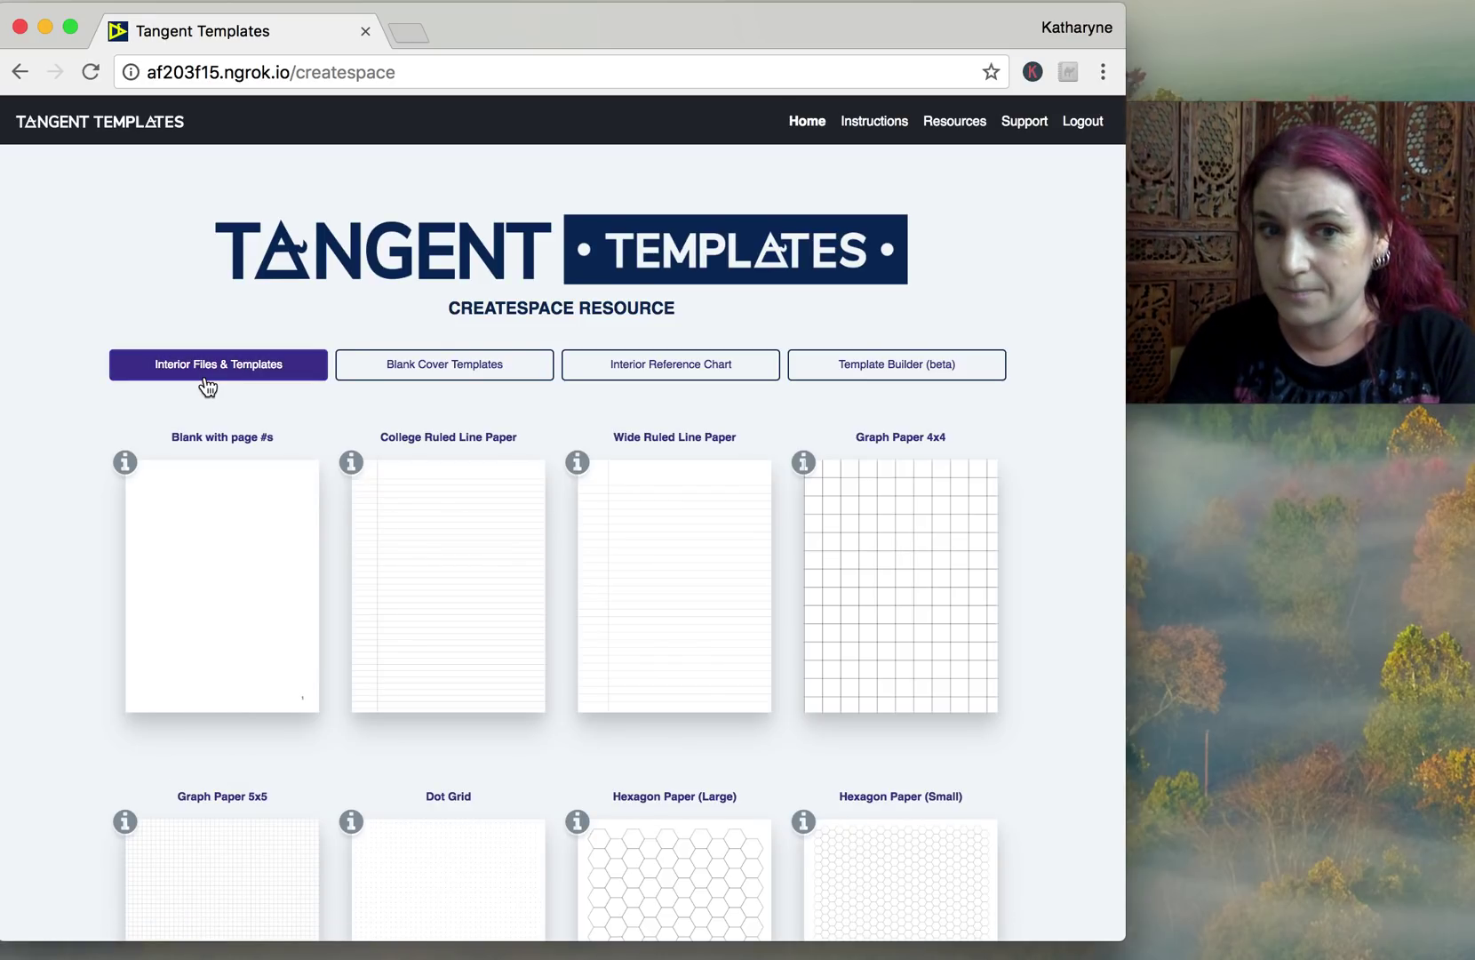
- Open College Ruled Line Paper, review its premade sizes table, and return to Generate your PDF
{"action": "left_click", "coordinate": [485, 537]}
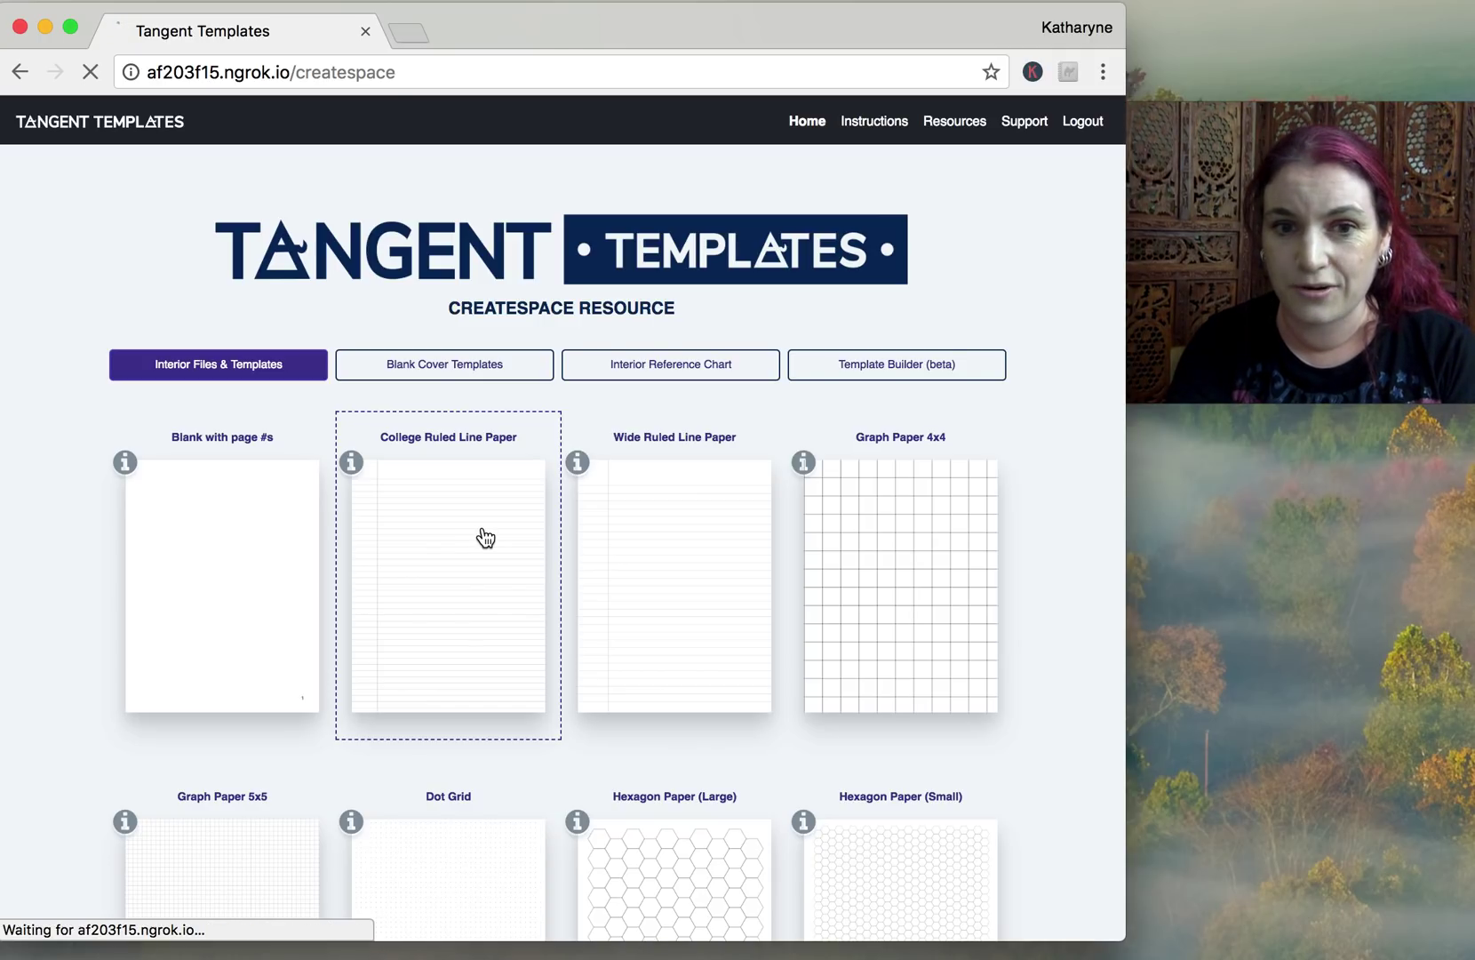
{"action": "scroll", "coordinate": [484, 537], "scroll_direction": "down", "scroll_amount": 10}
{"action": "scroll", "coordinate": [478, 431], "scroll_direction": "down", "scroll_amount": 15}
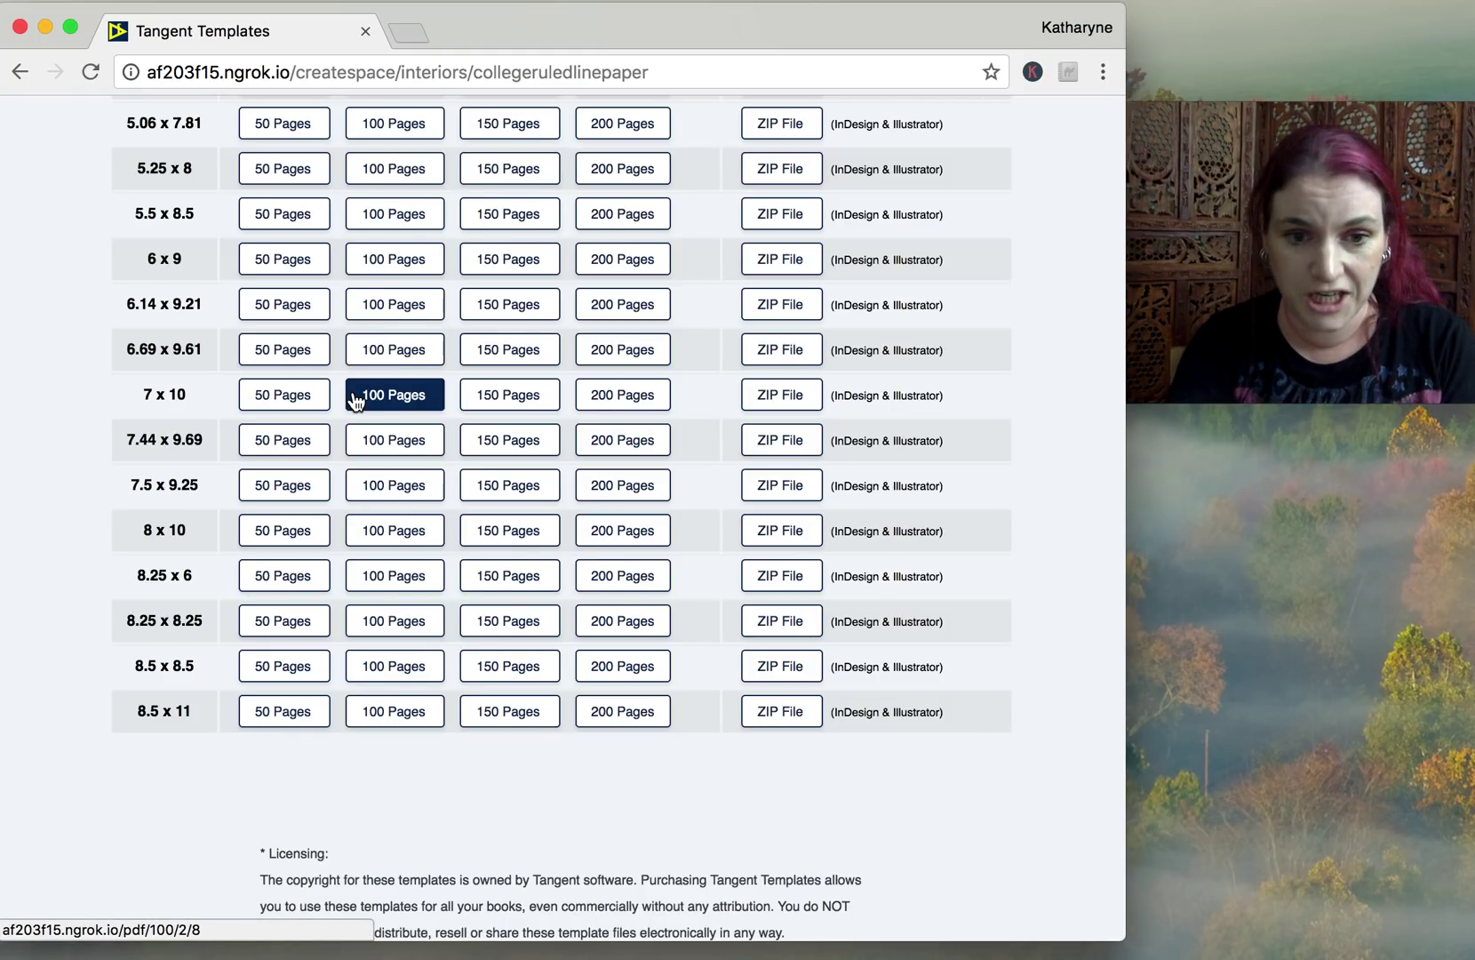
{"action": "scroll", "coordinate": [355, 402], "scroll_direction": "up", "scroll_amount": 10}
{"action": "scroll", "coordinate": [355, 402], "scroll_direction": "up", "scroll_amount": 10}
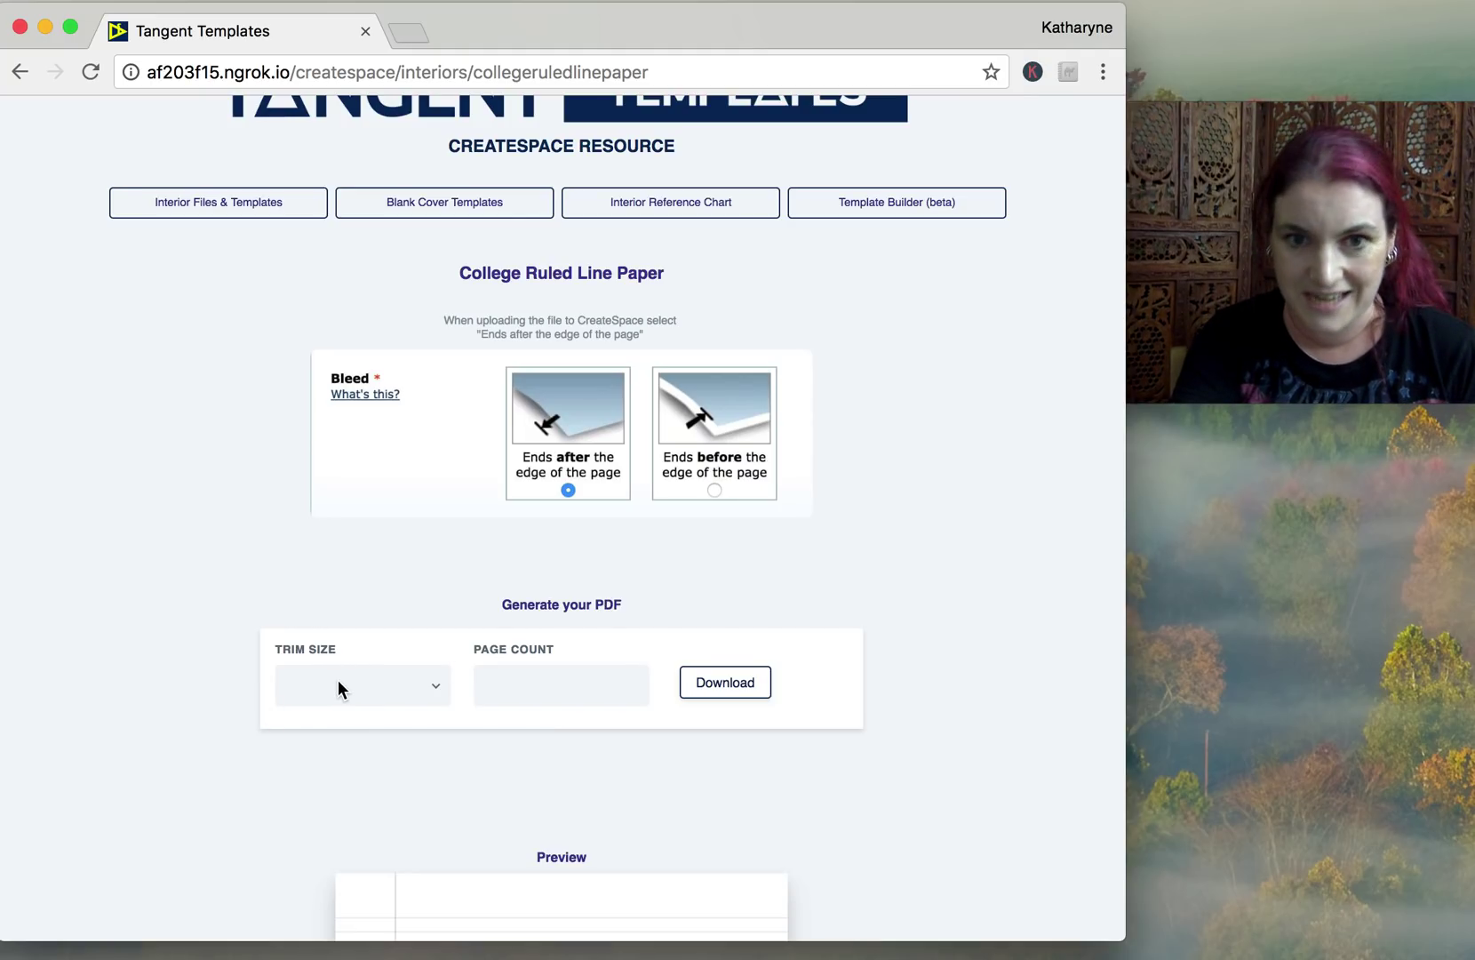
- Choose 8 x 10 trim size and 140 pages, download the PDF, and open it
{"action": "left_click", "coordinate": [434, 687]}
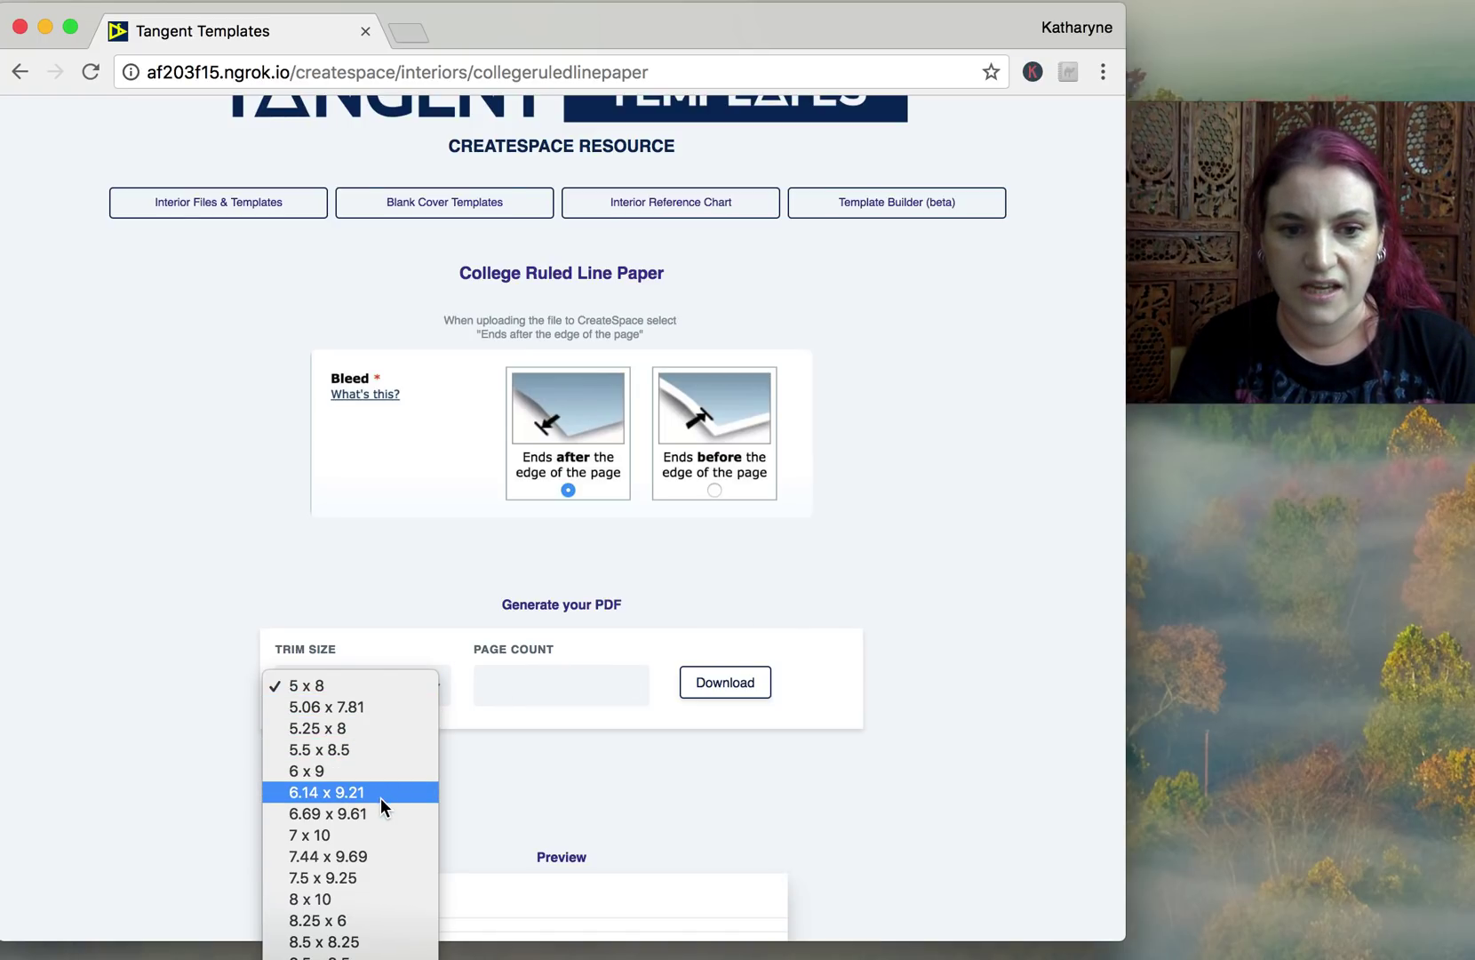
{"action": "left_click", "coordinate": [352, 901]}
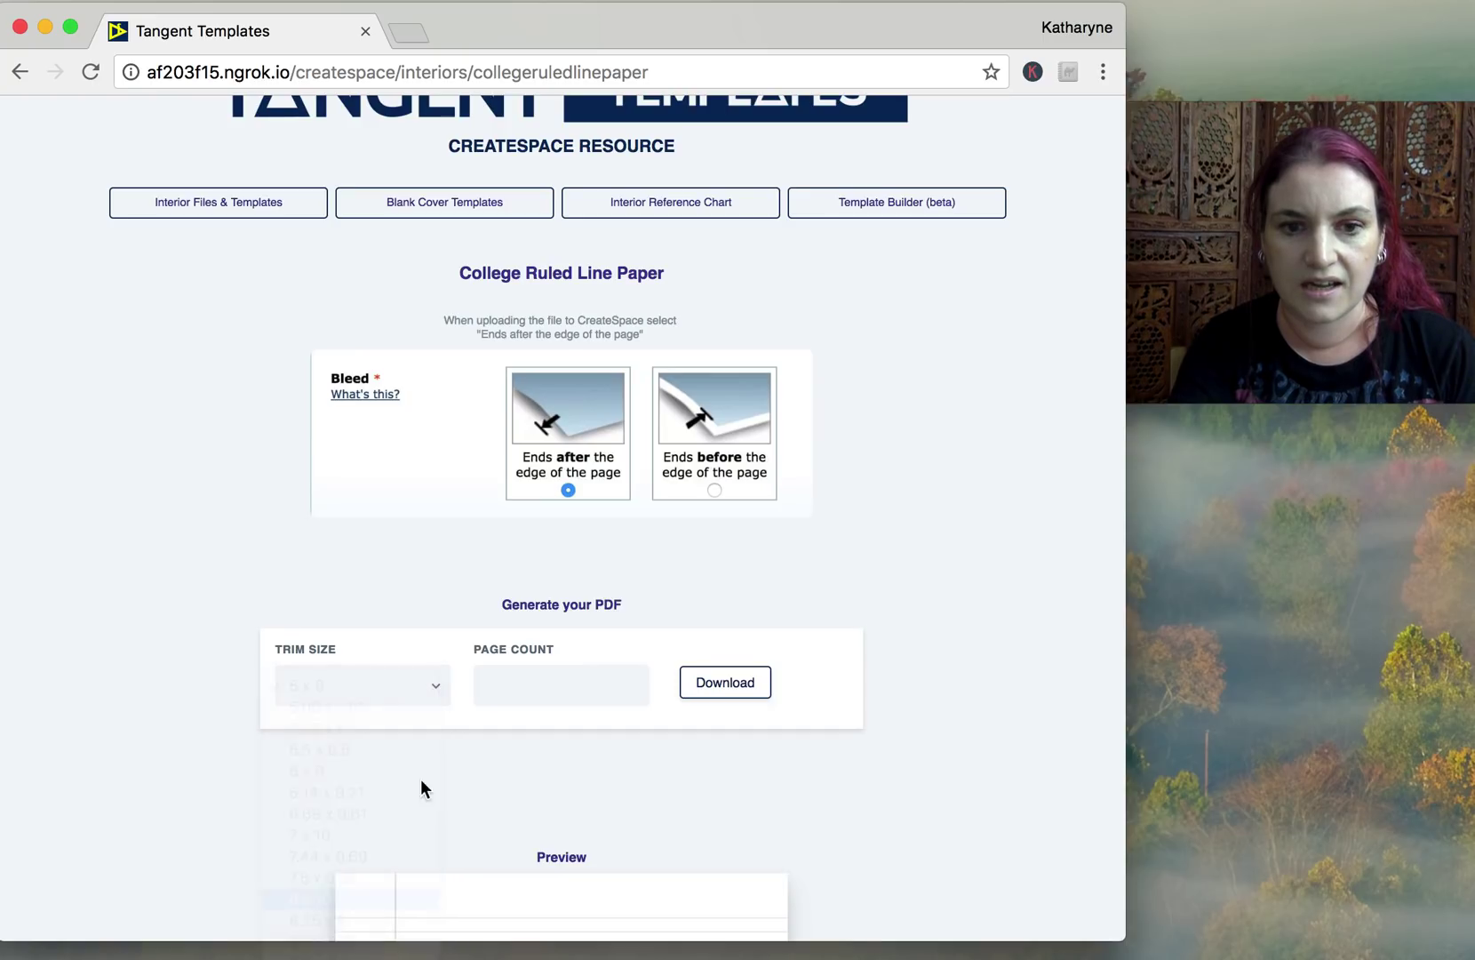
{"action": "left_click", "coordinate": [557, 666]}
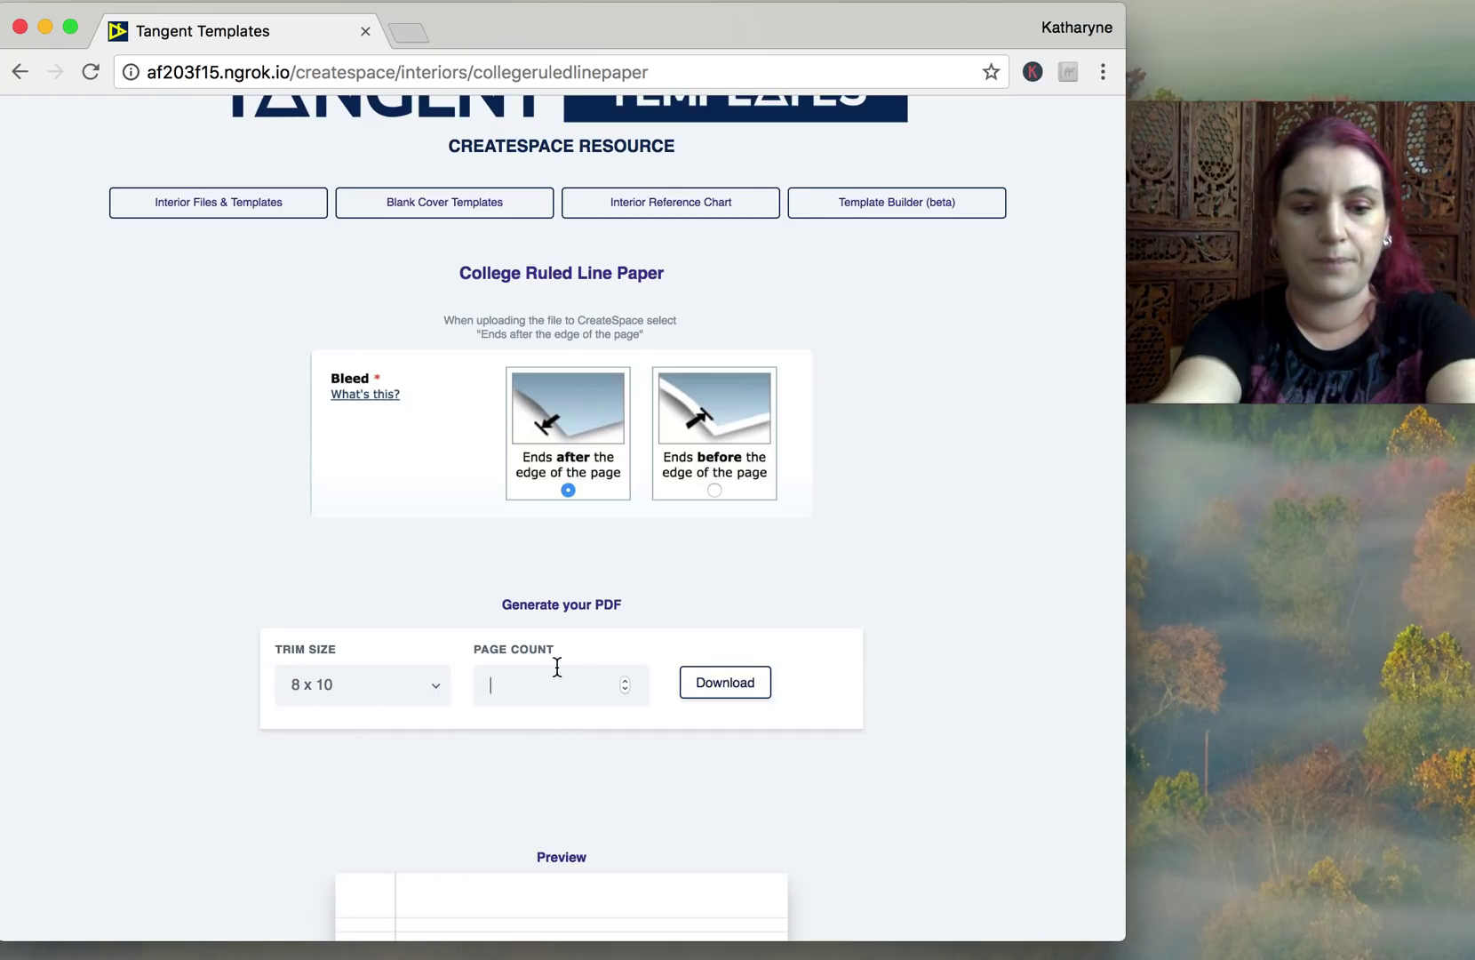
{"action": "type", "text": "3"}
{"action": "key", "text": "BackSpace"}
{"action": "type", "text": "140"}
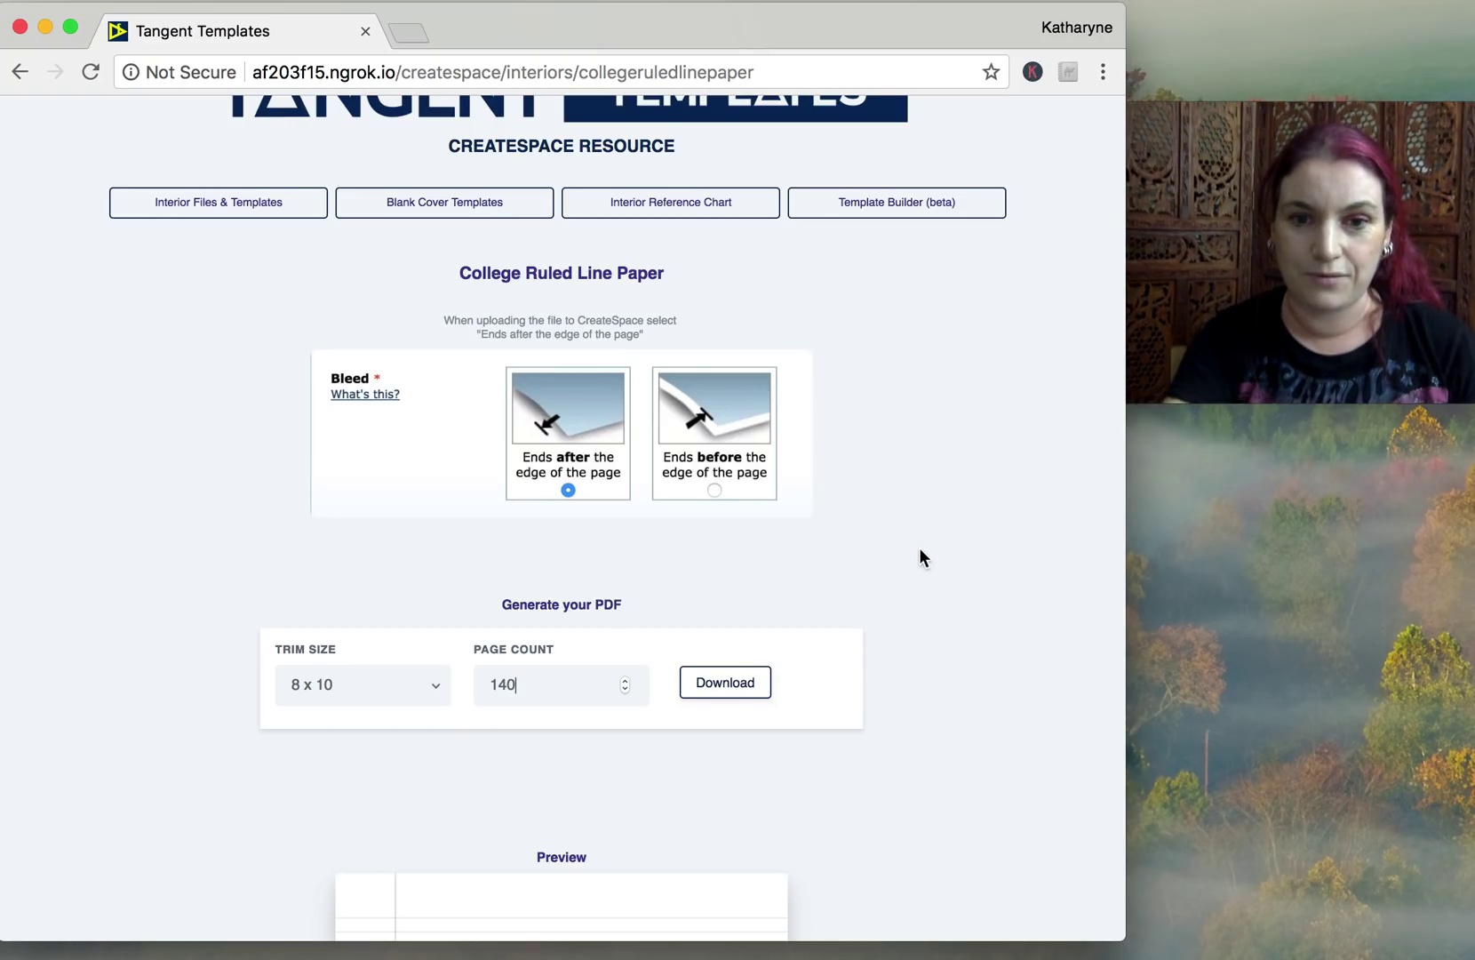
{"action": "left_click", "coordinate": [734, 683]}
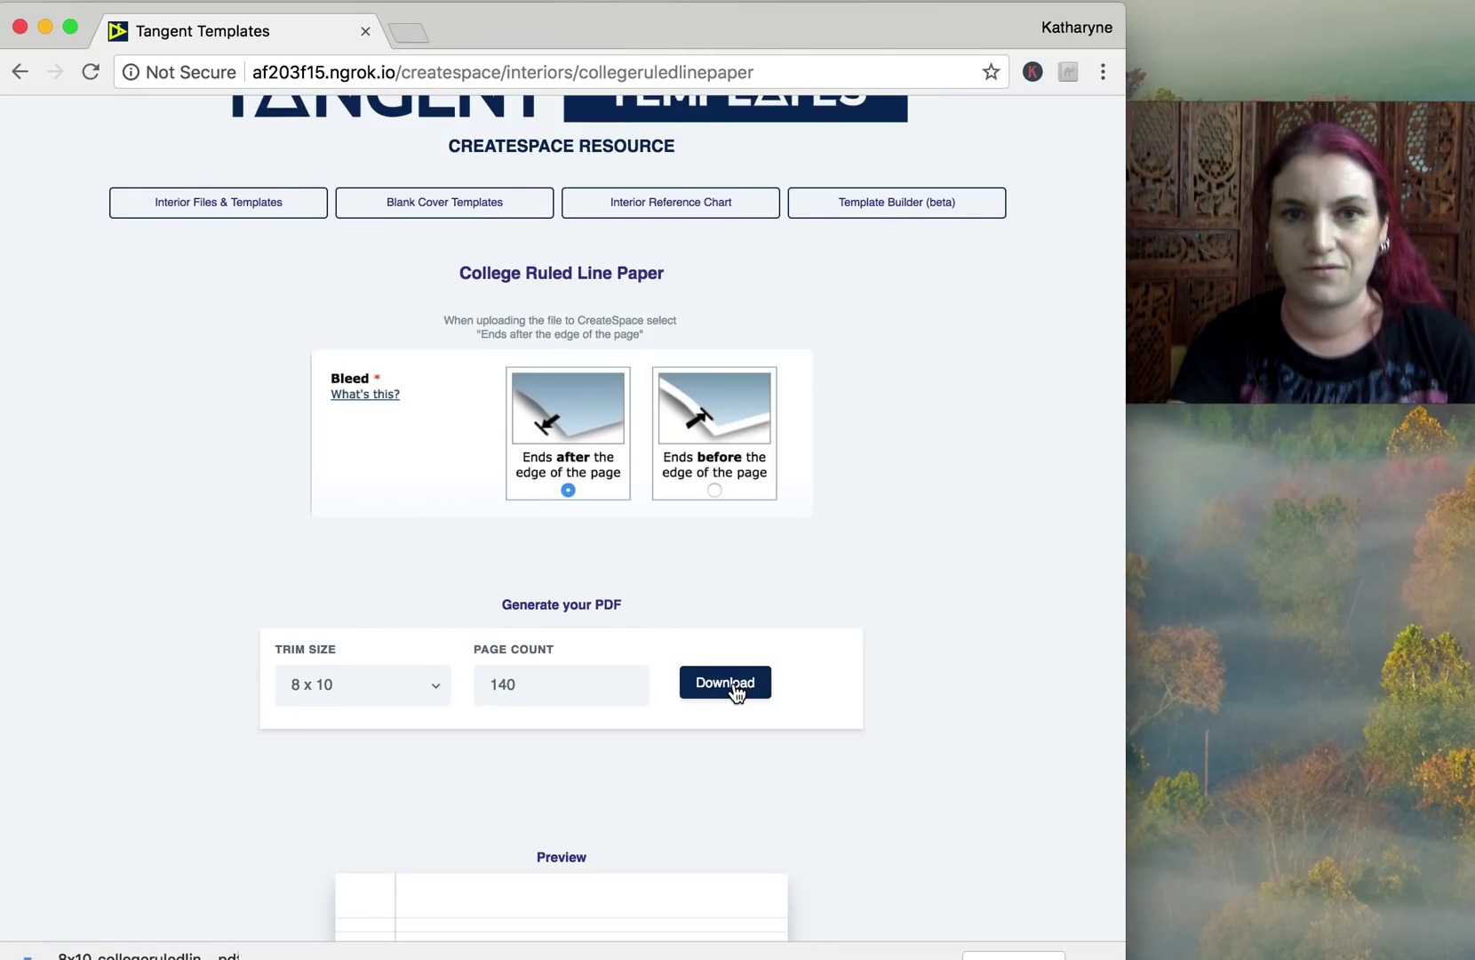
{"action": "left_click", "coordinate": [158, 955]}
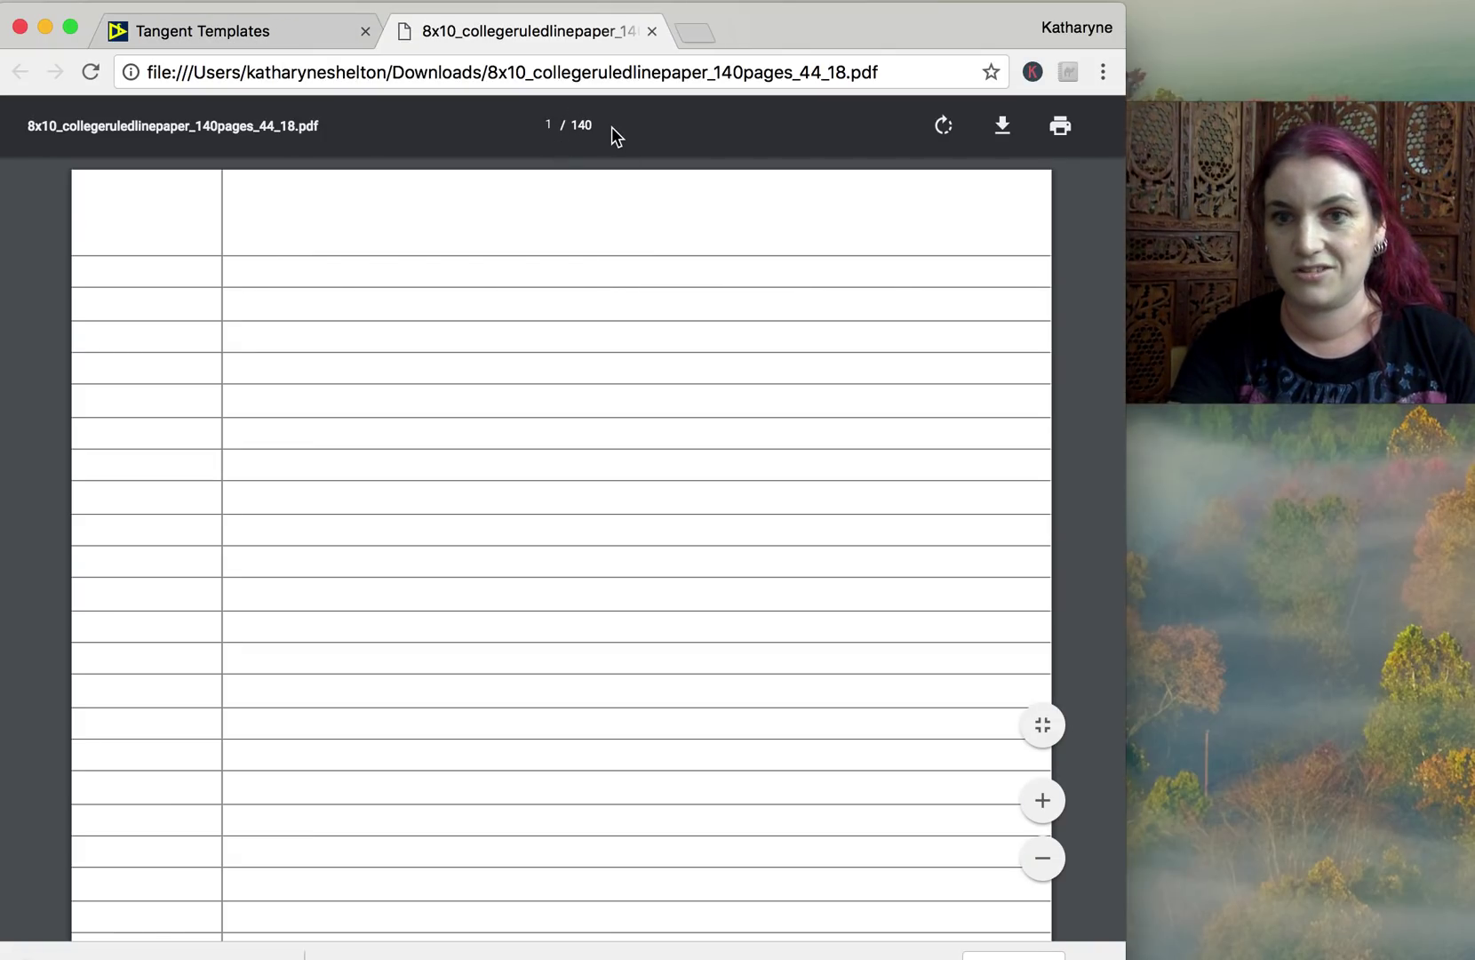
- Switch back to the Tangent Templates generator tab
{"action": "left_click", "coordinate": [252, 28]}
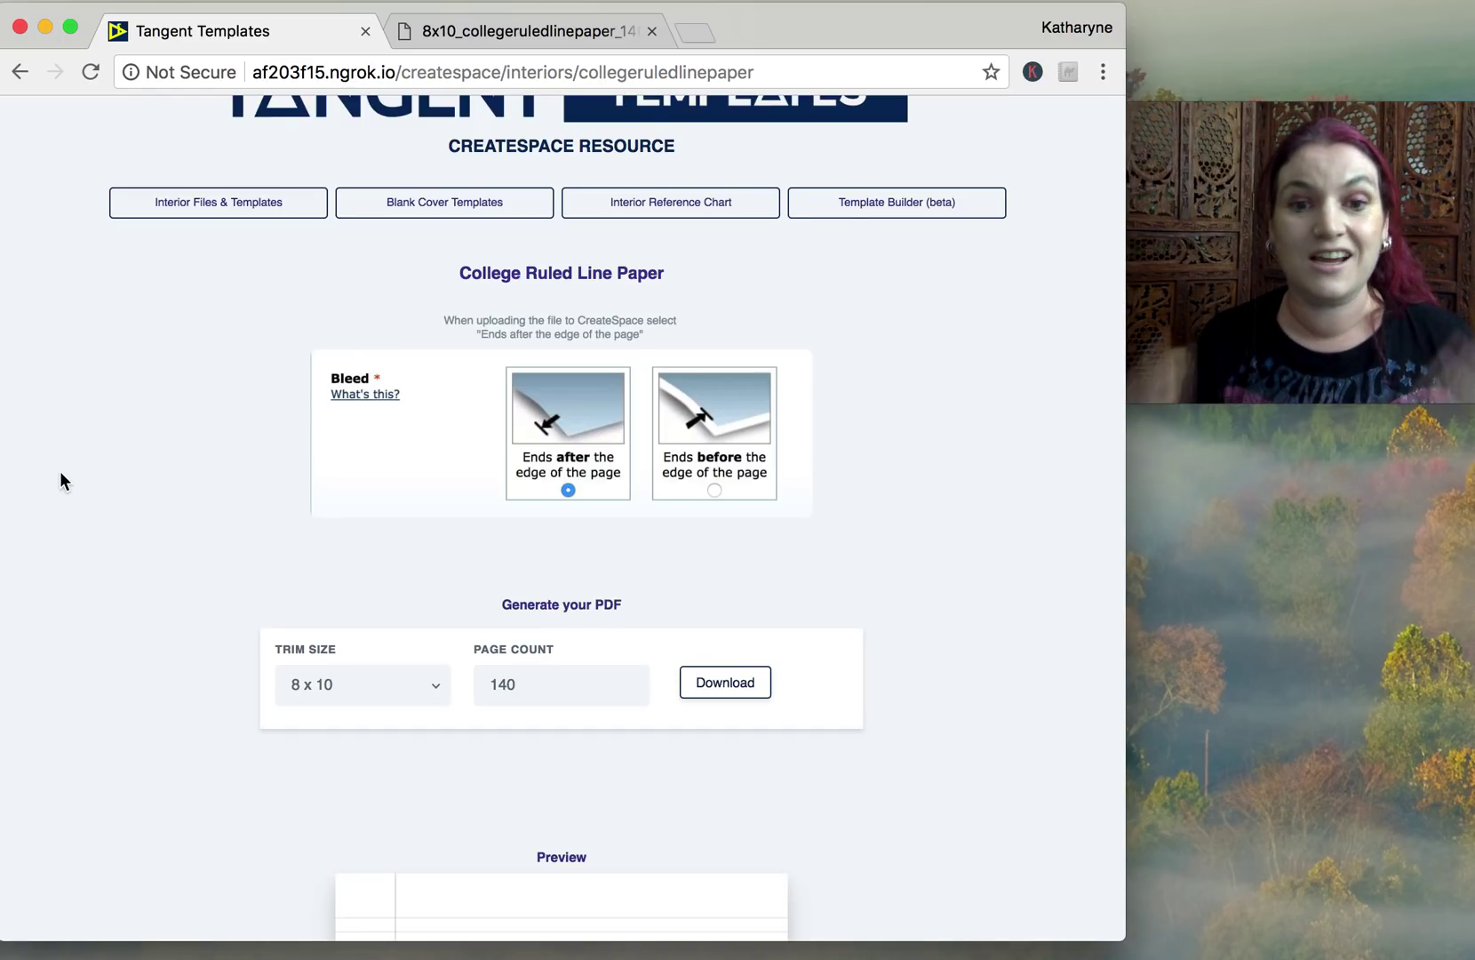
{"action": "scroll", "coordinate": [60, 471], "scroll_direction": "down", "scroll_amount": 15}
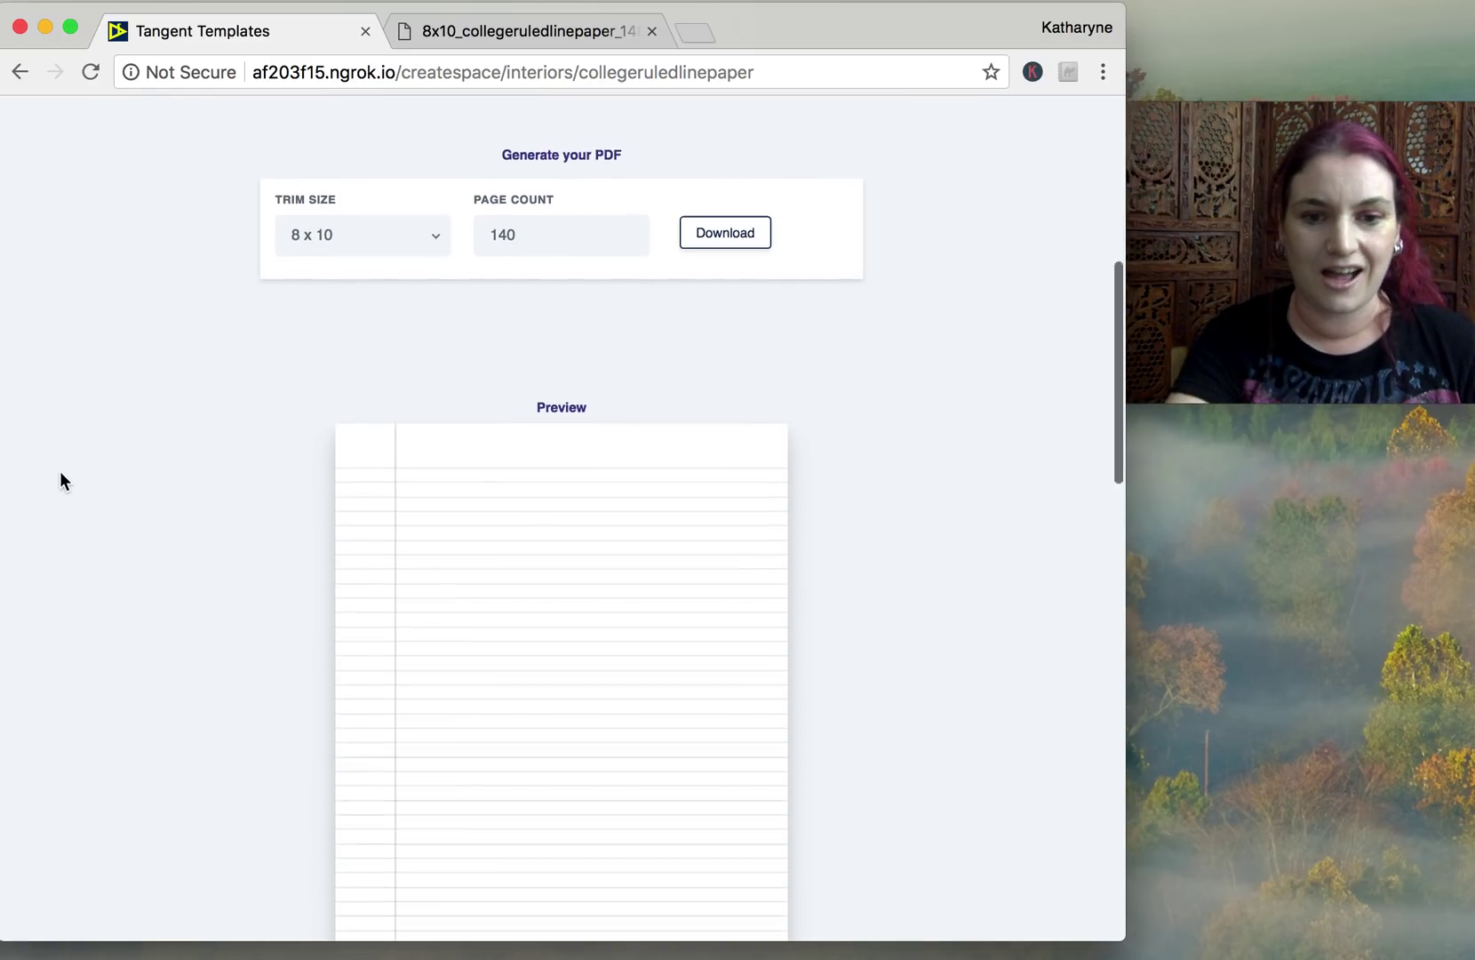
{"action": "scroll", "coordinate": [404, 714], "scroll_direction": "down", "scroll_amount": 5}
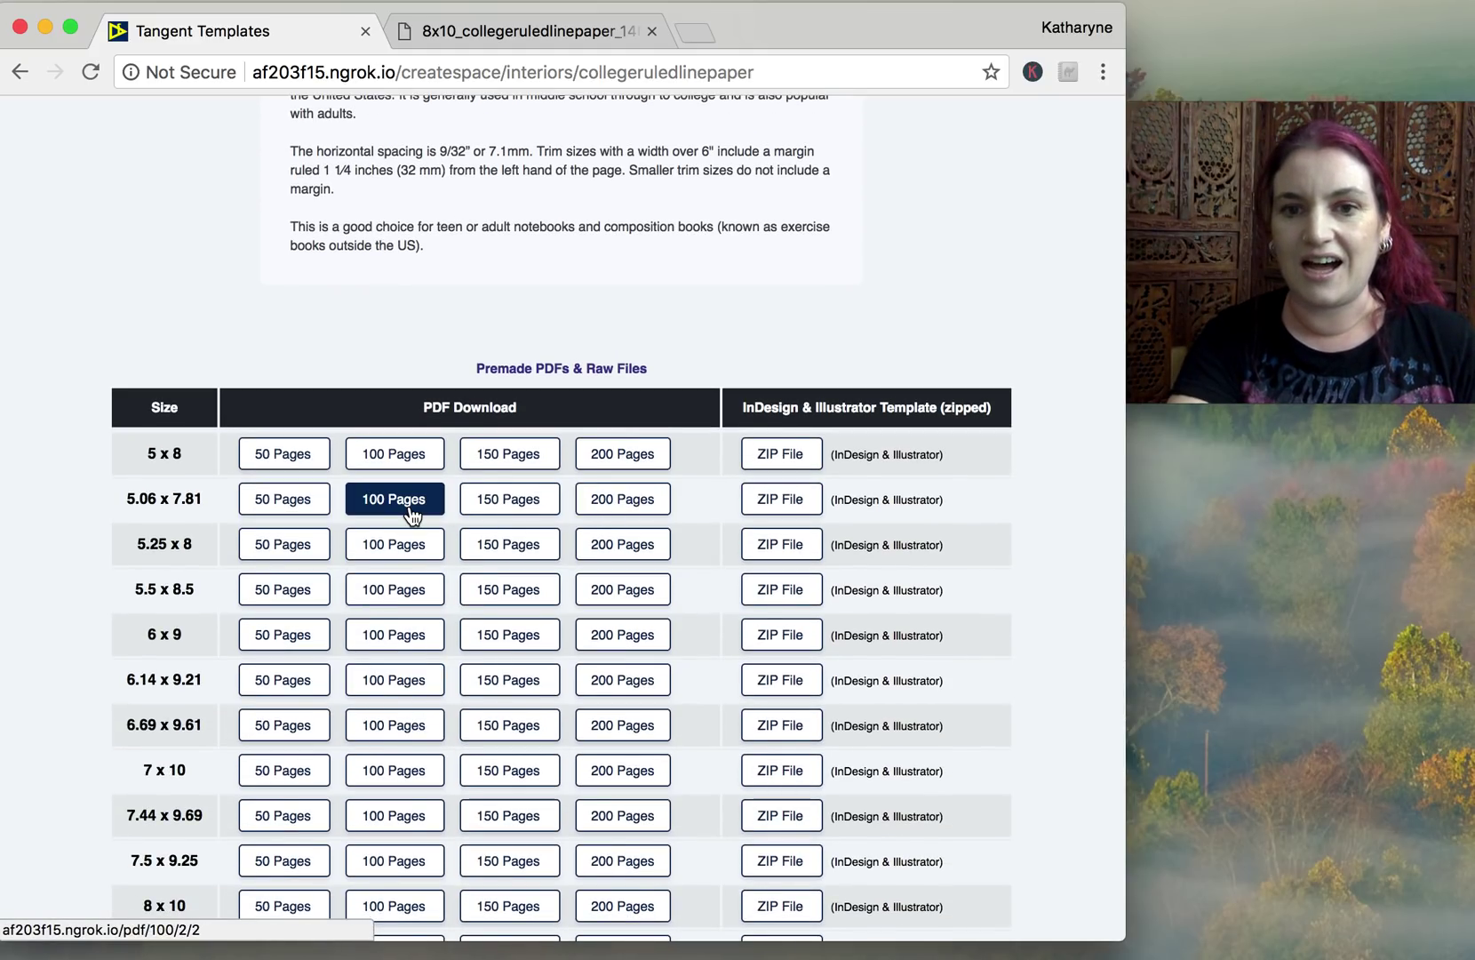
{"action": "scroll", "coordinate": [411, 513], "scroll_direction": "up", "scroll_amount": 15}
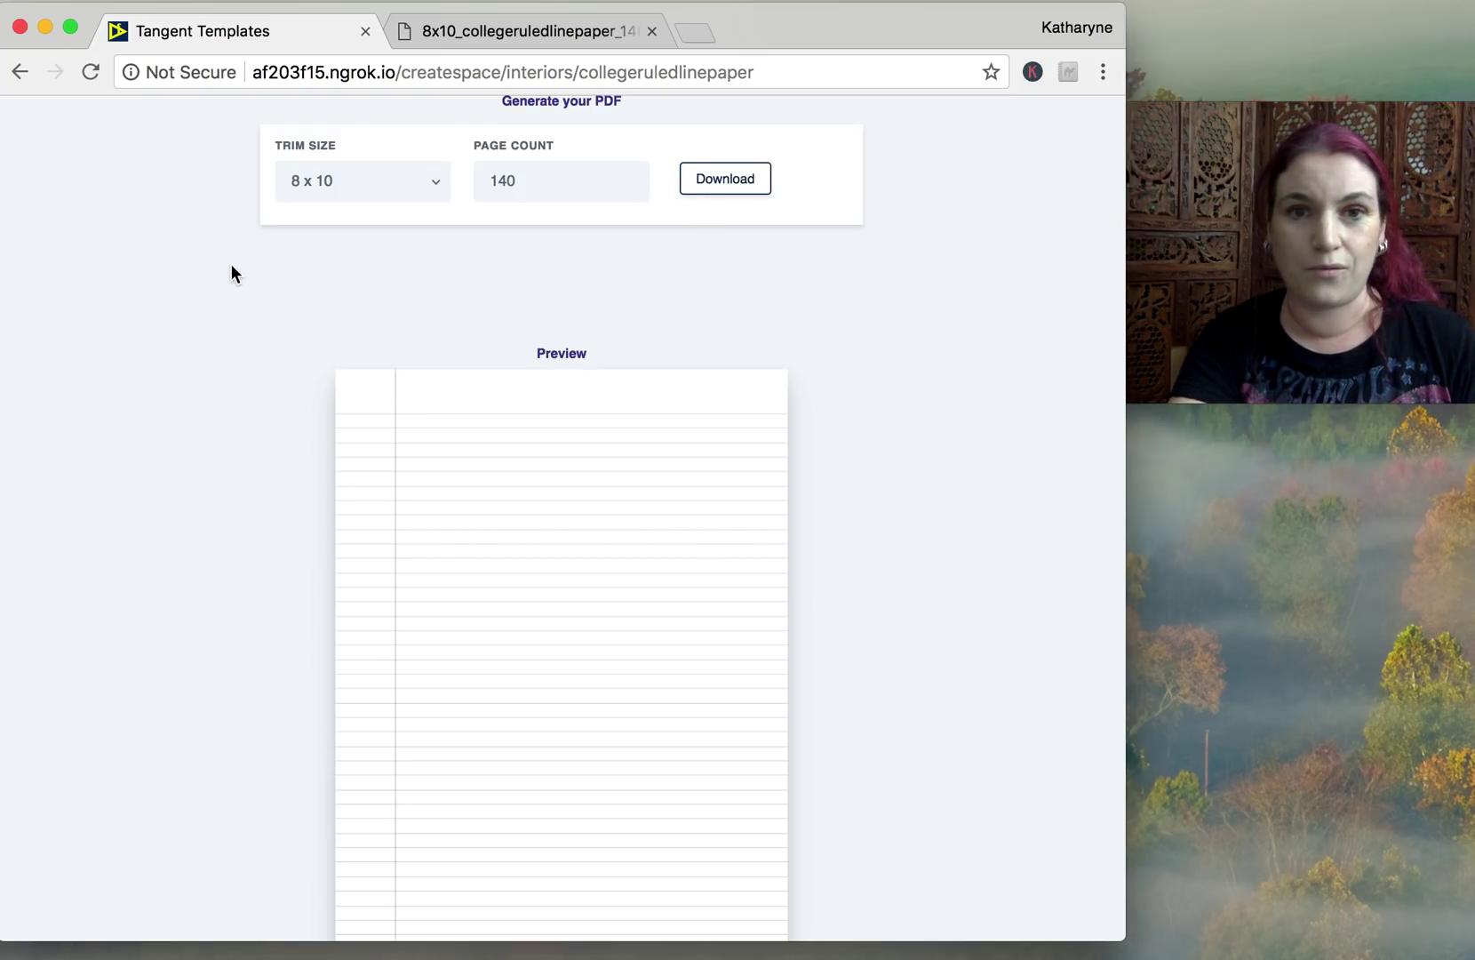
{"action": "scroll", "coordinate": [204, 313], "scroll_direction": "down", "scroll_amount": 20}
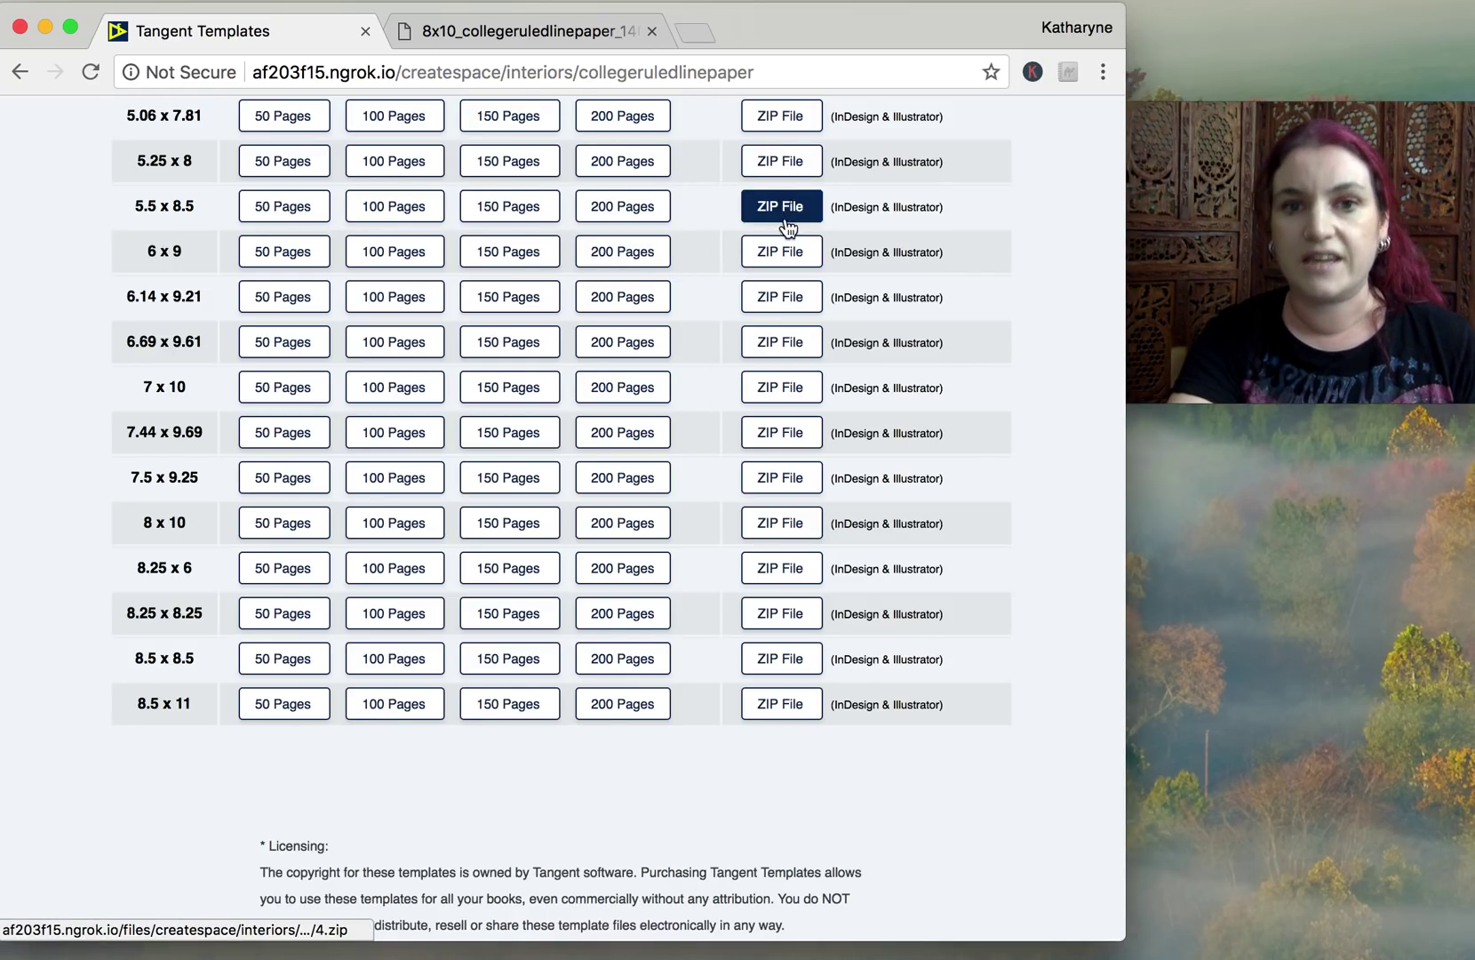
{"action": "scroll", "coordinate": [784, 224], "scroll_direction": "up", "scroll_amount": 3}
{"action": "scroll", "coordinate": [784, 208], "scroll_direction": "up", "scroll_amount": 1}
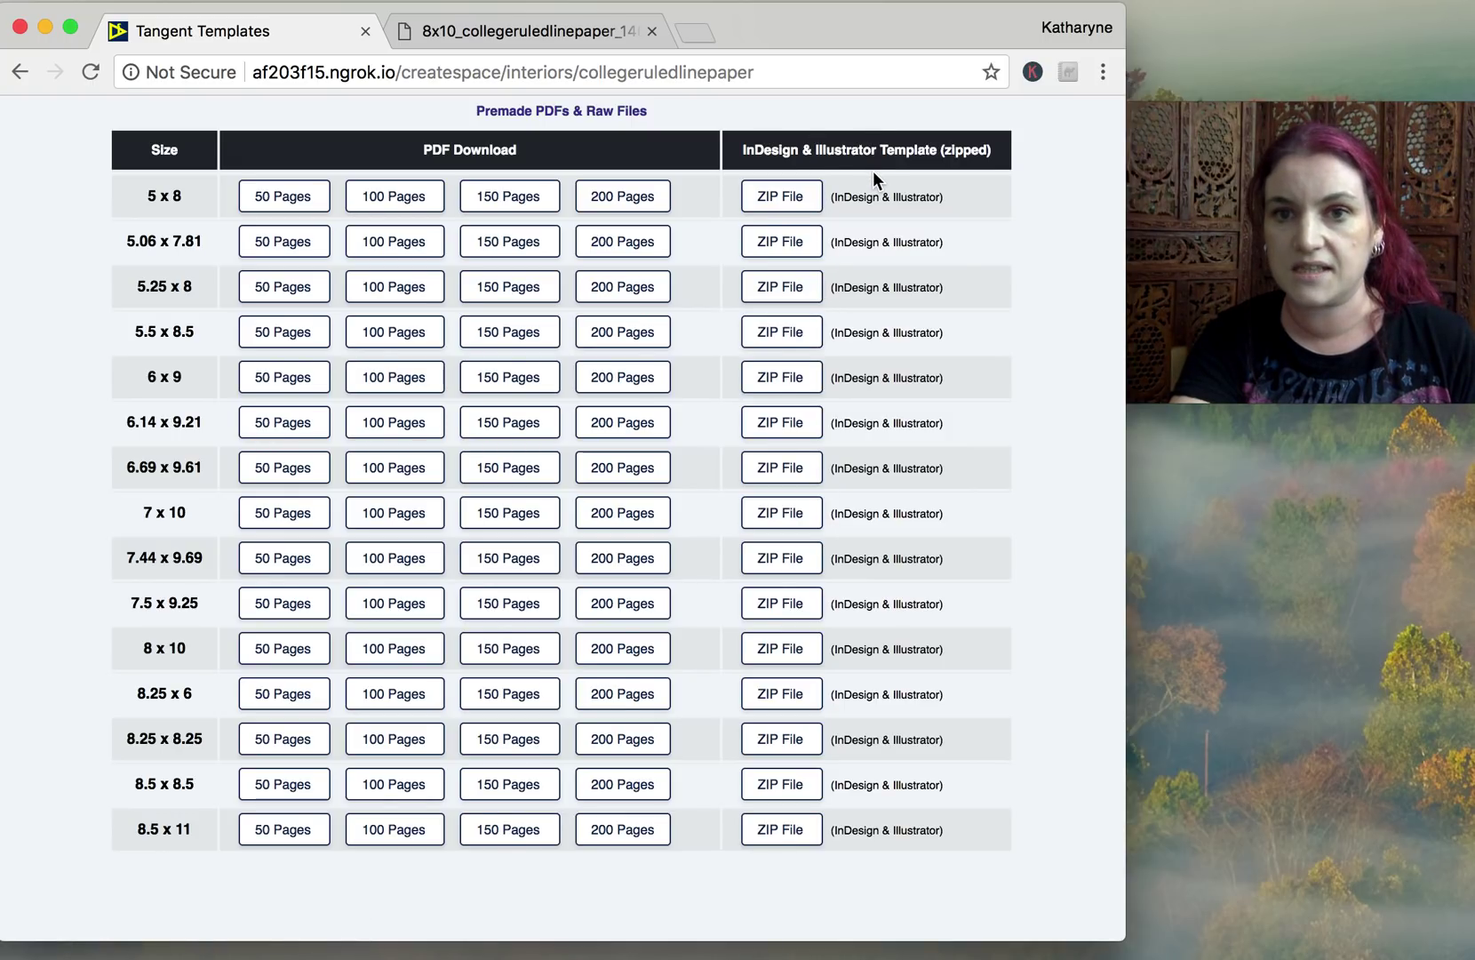
{"action": "scroll", "coordinate": [800, 614], "scroll_direction": "up", "scroll_amount": 10}
{"action": "scroll", "coordinate": [818, 332], "scroll_direction": "up", "scroll_amount": 5}
{"action": "scroll", "coordinate": [819, 327], "scroll_direction": "up", "scroll_amount": 3}
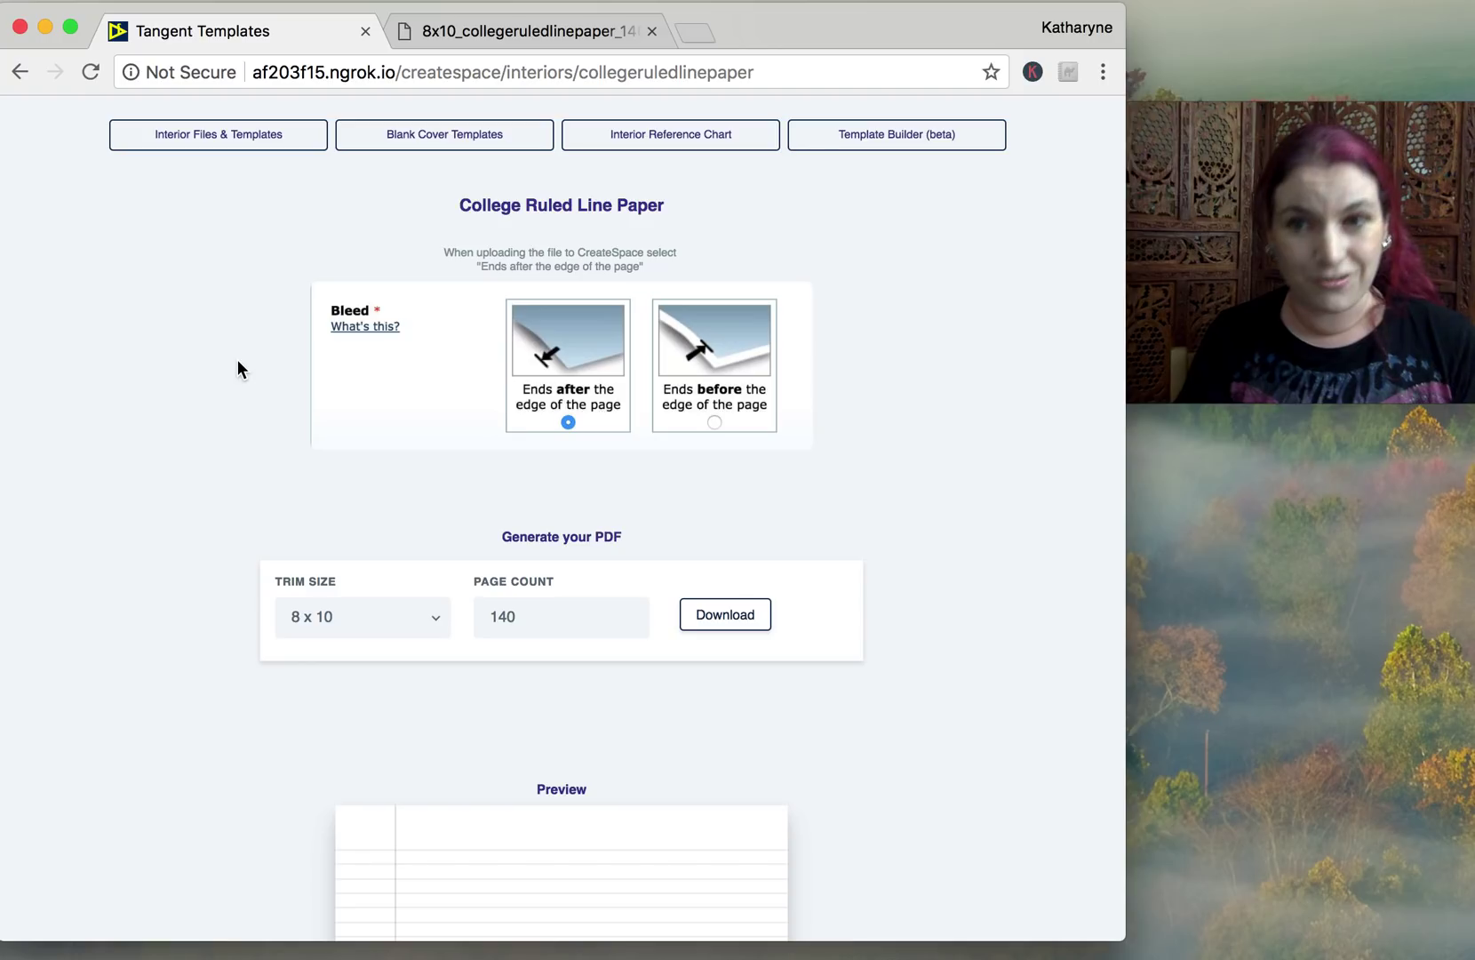
- Open the Template Builder (beta) and look over its page layout
{"action": "left_click", "coordinate": [891, 140]}
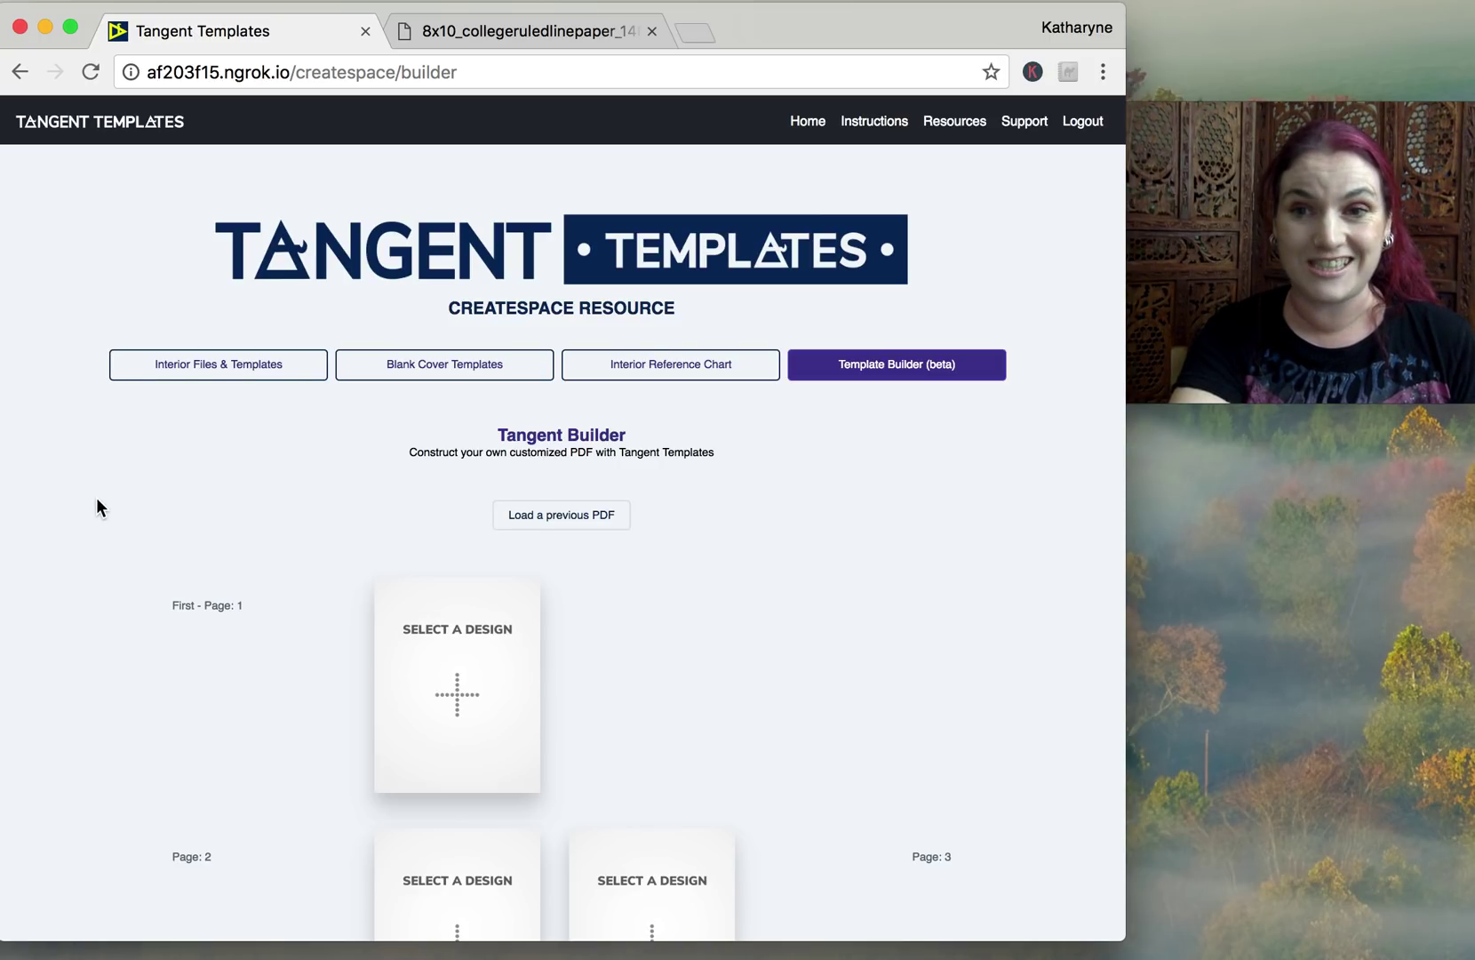
{"action": "scroll", "coordinate": [96, 497], "scroll_direction": "down", "scroll_amount": 5}
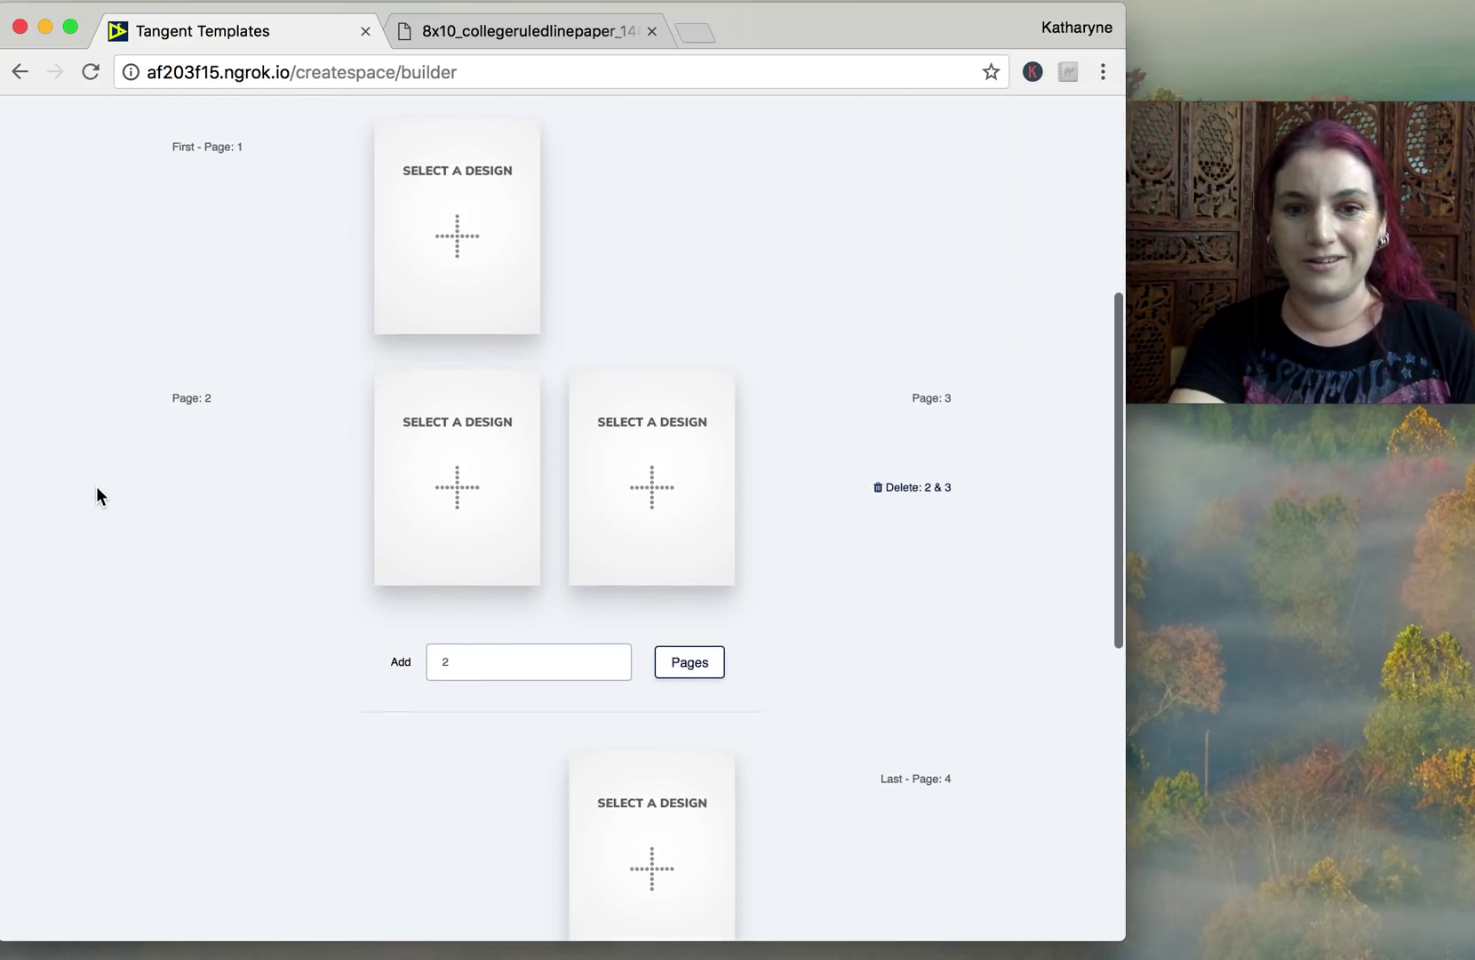
{"action": "scroll", "coordinate": [97, 490], "scroll_direction": "up", "scroll_amount": 2}
- Set page 1's design to Blank from the template choices
{"action": "left_click", "coordinate": [460, 275]}
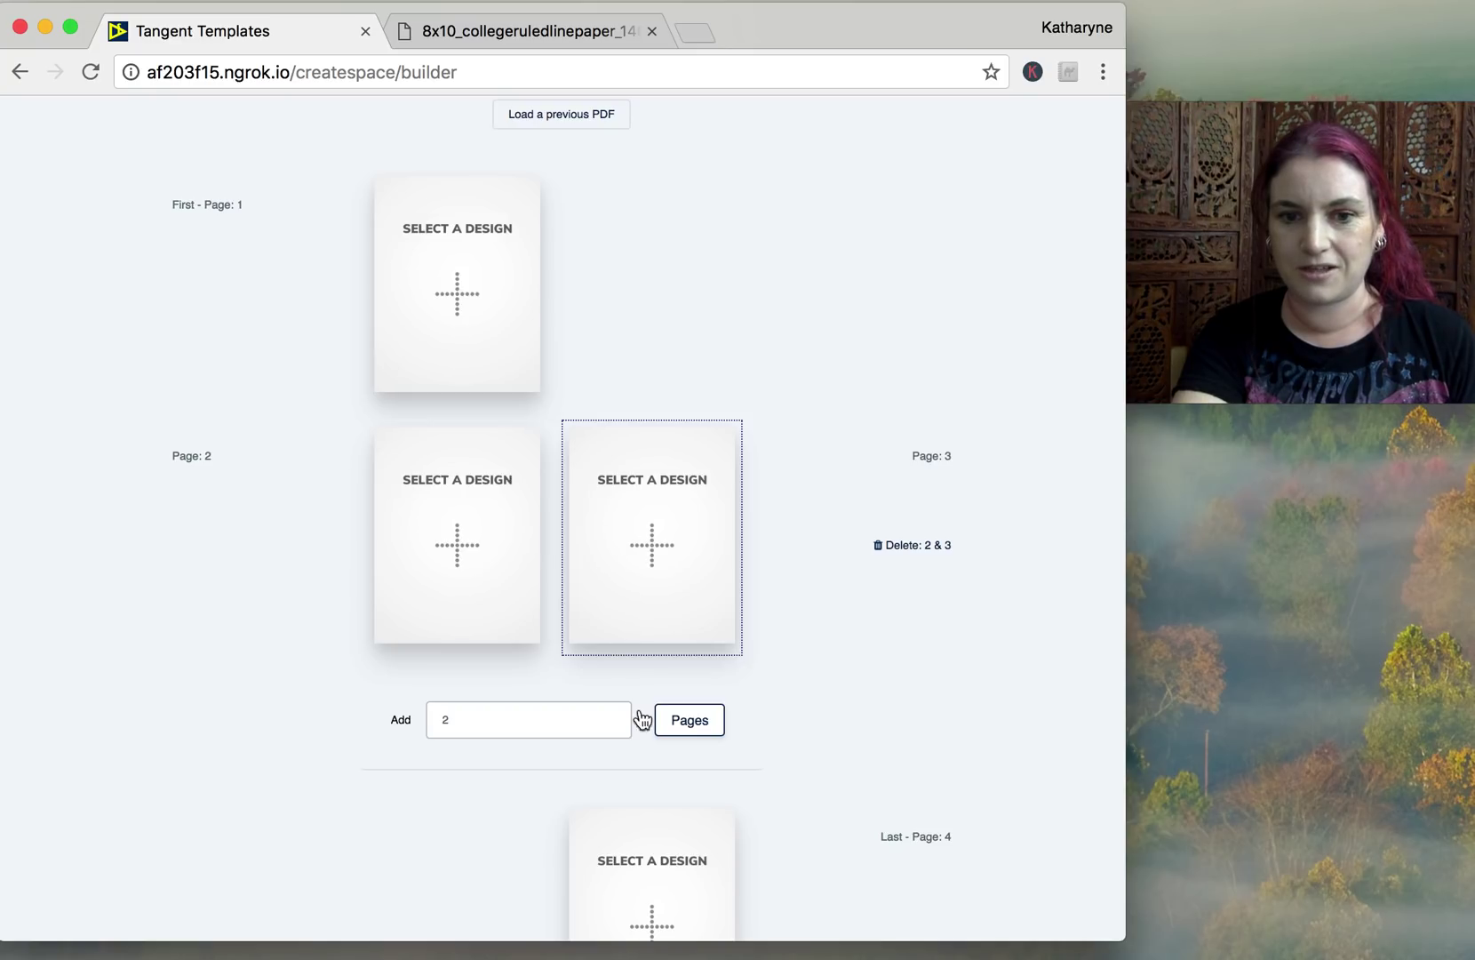
{"action": "left_click", "coordinate": [453, 271]}
{"action": "scroll", "coordinate": [695, 313], "scroll_direction": "down", "scroll_amount": 8}
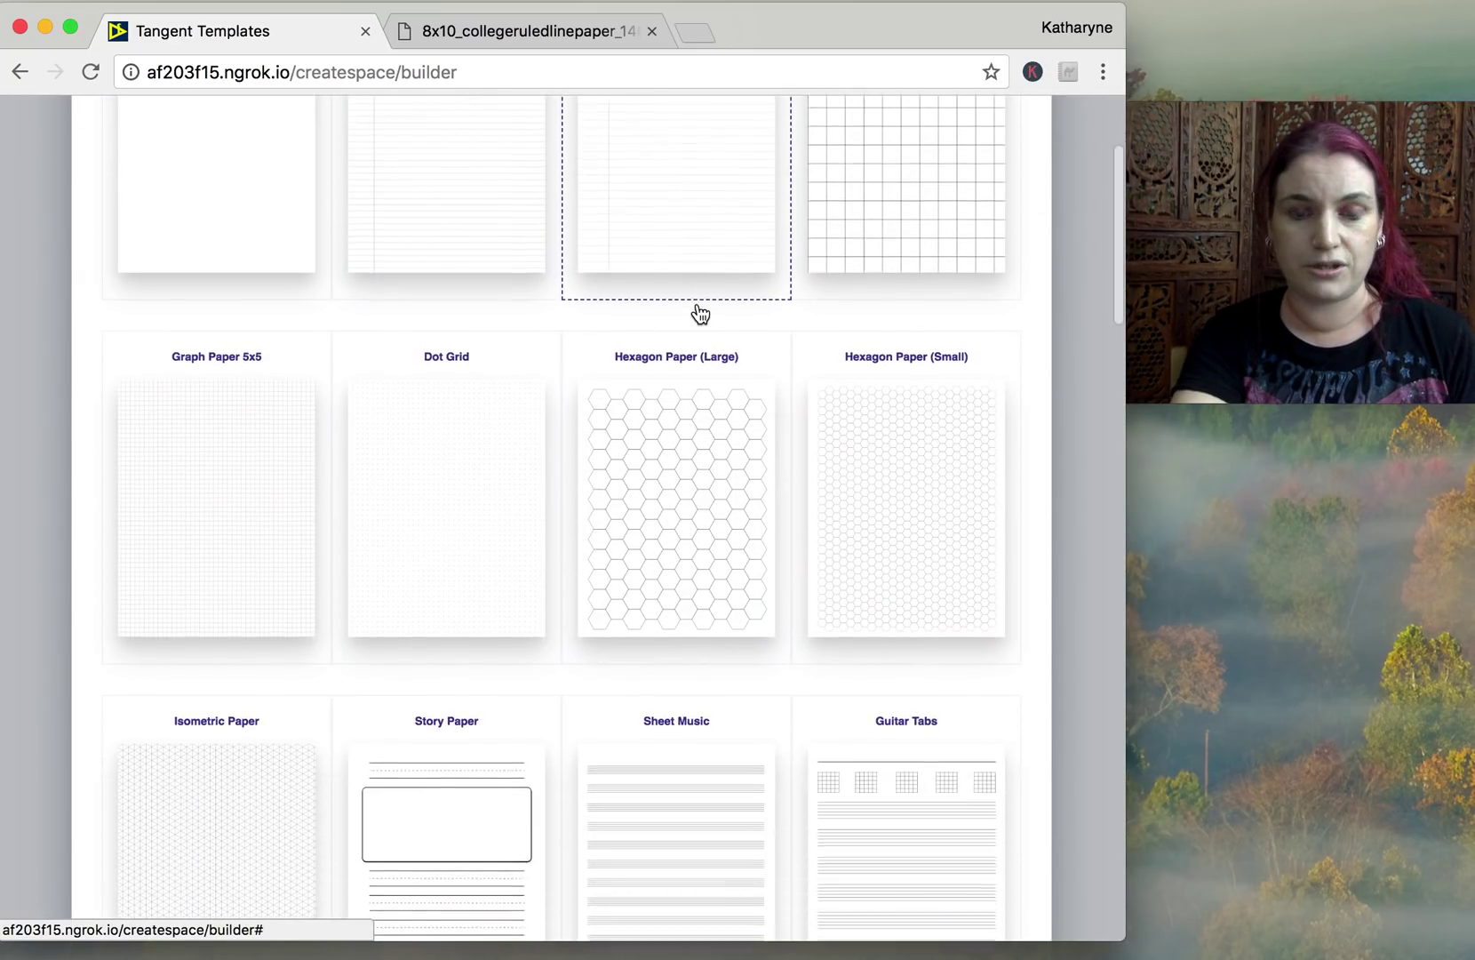
{"action": "scroll", "coordinate": [700, 313], "scroll_direction": "down", "scroll_amount": 6}
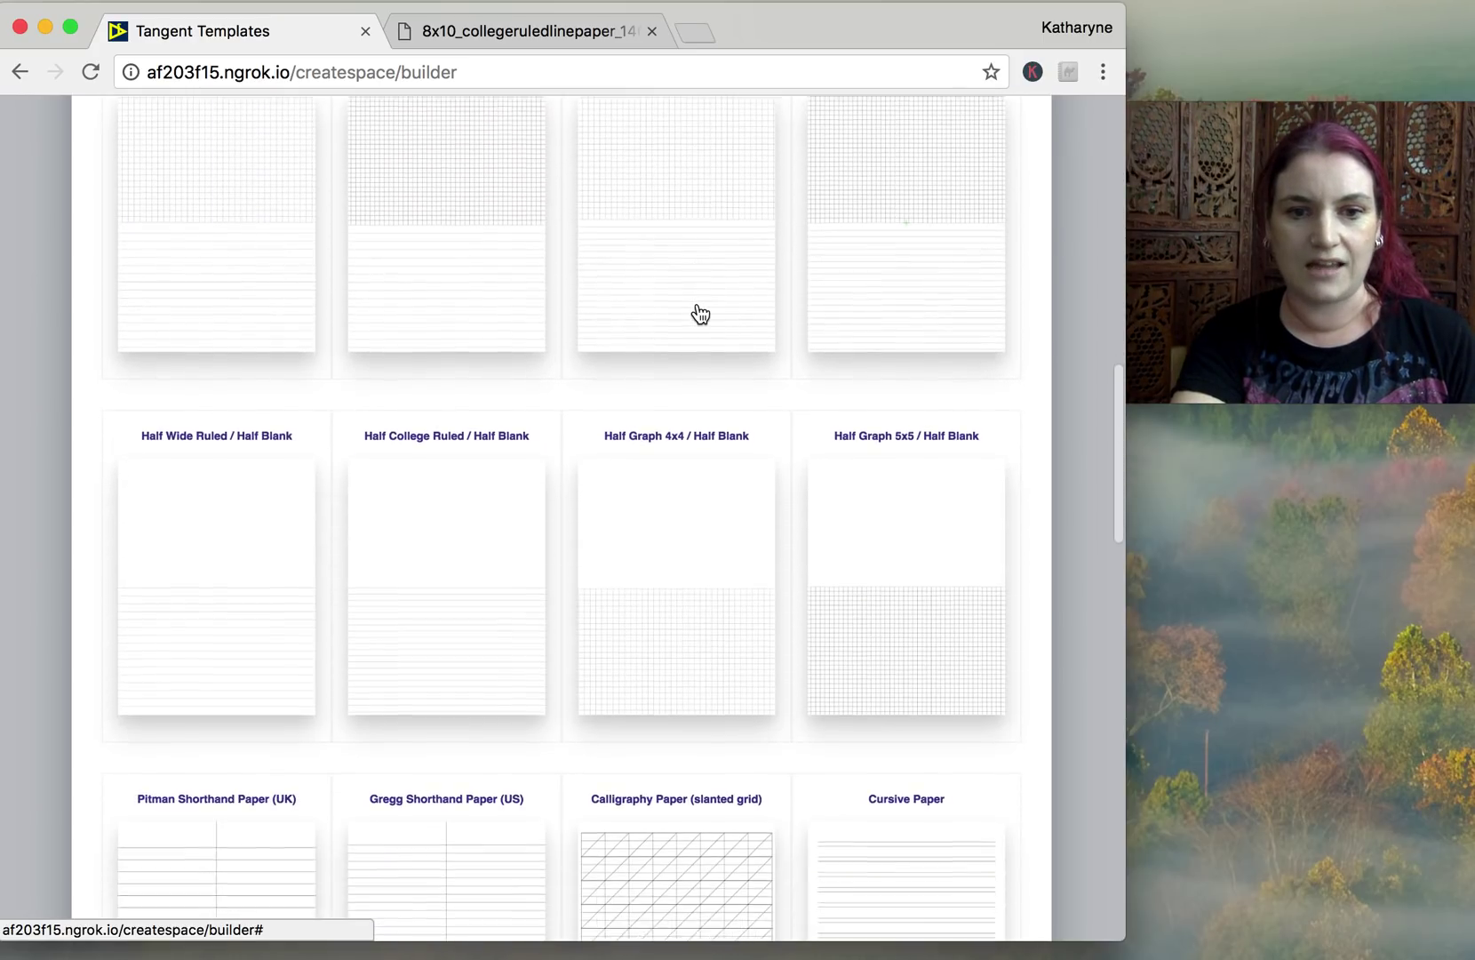
{"action": "scroll", "coordinate": [699, 313], "scroll_direction": "up", "scroll_amount": 12}
{"action": "left_click", "coordinate": [237, 225]}
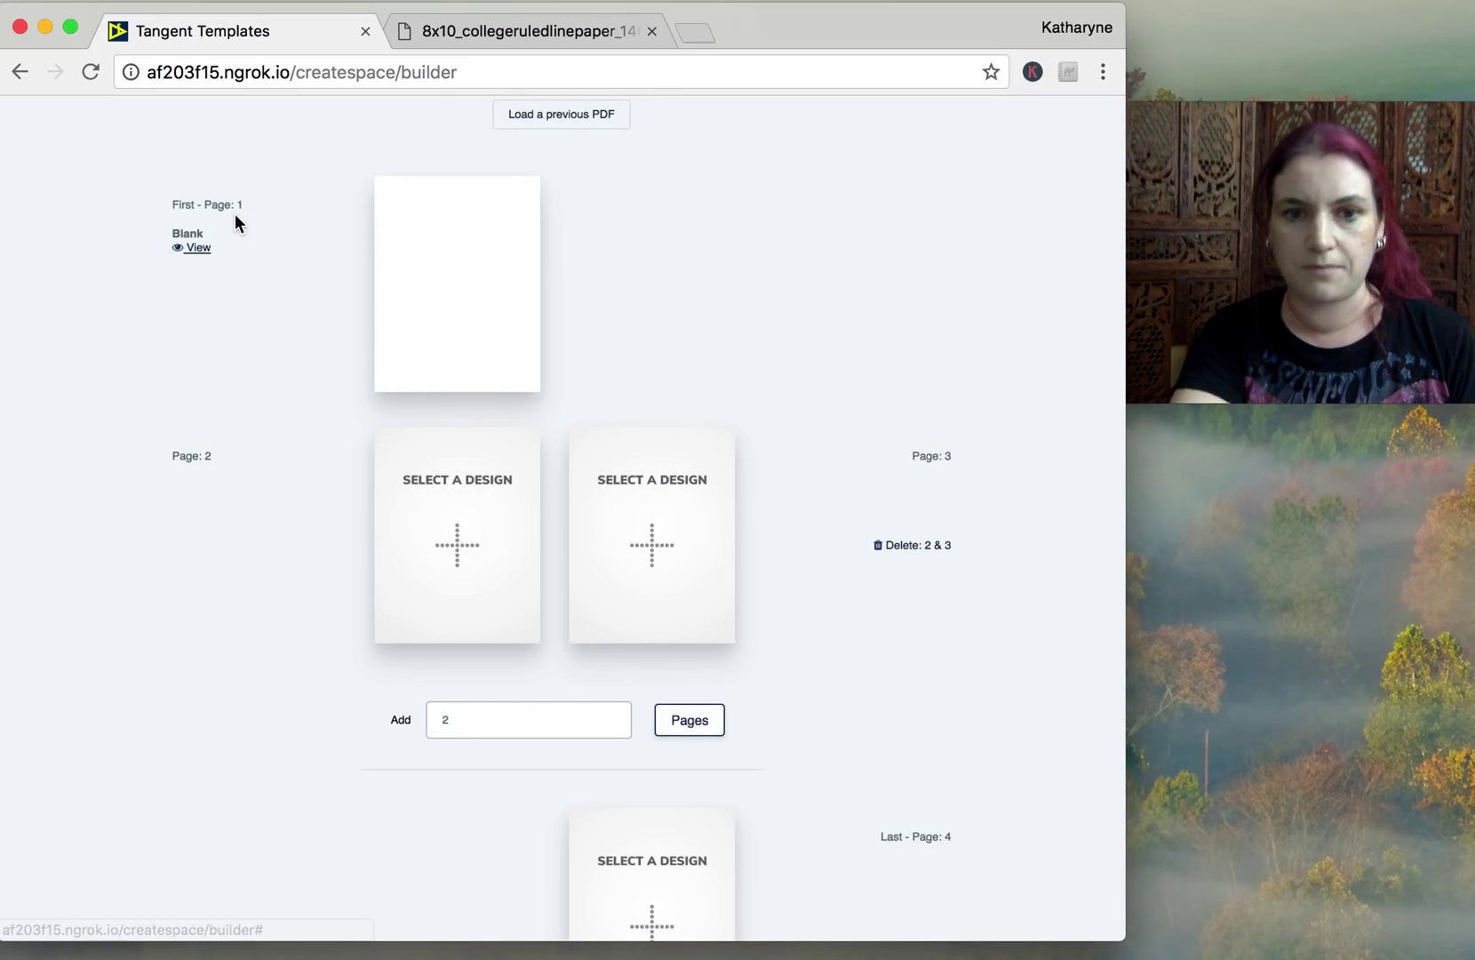
- Bring up page 2's template gallery and scroll through the designs
{"action": "left_click", "coordinate": [452, 533]}
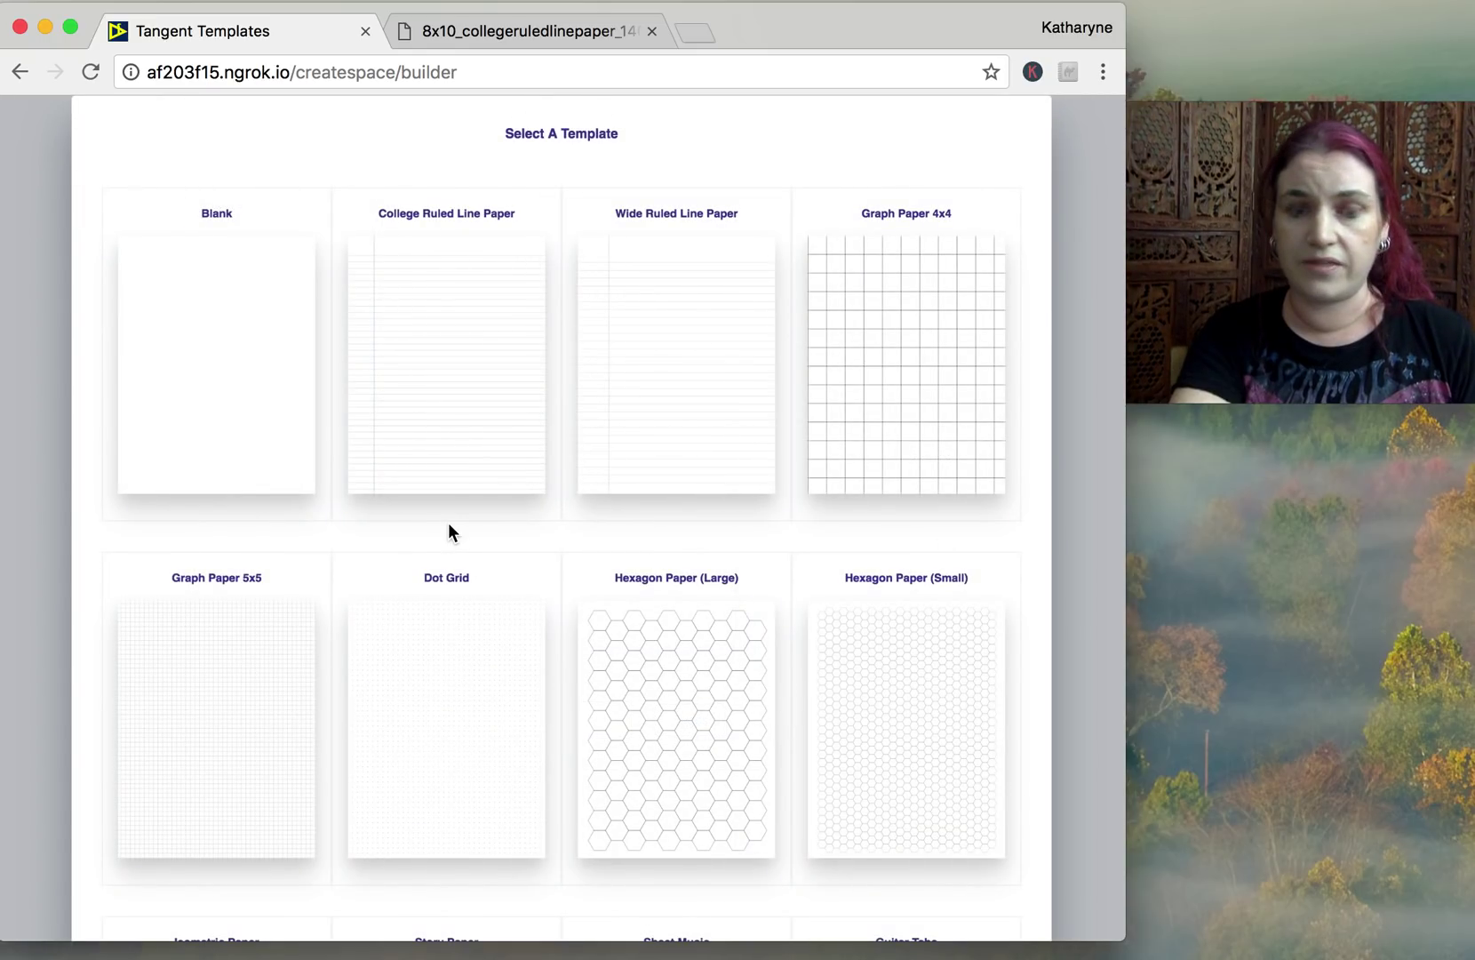
{"action": "scroll", "coordinate": [448, 525], "scroll_direction": "down", "scroll_amount": 8}
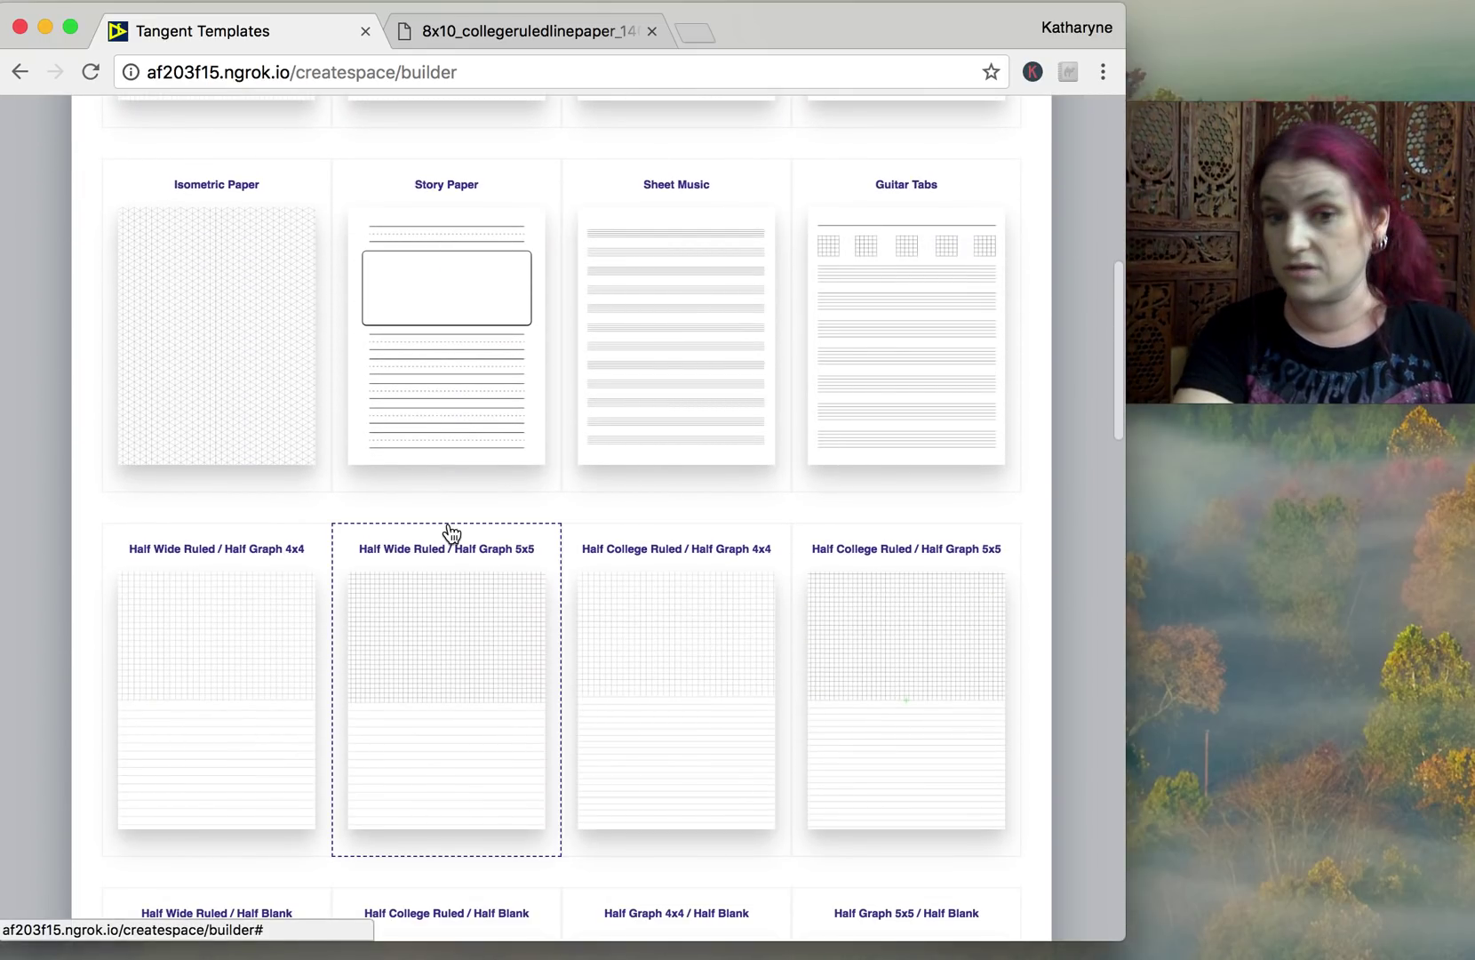
{"action": "scroll", "coordinate": [452, 532], "scroll_direction": "down", "scroll_amount": 10}
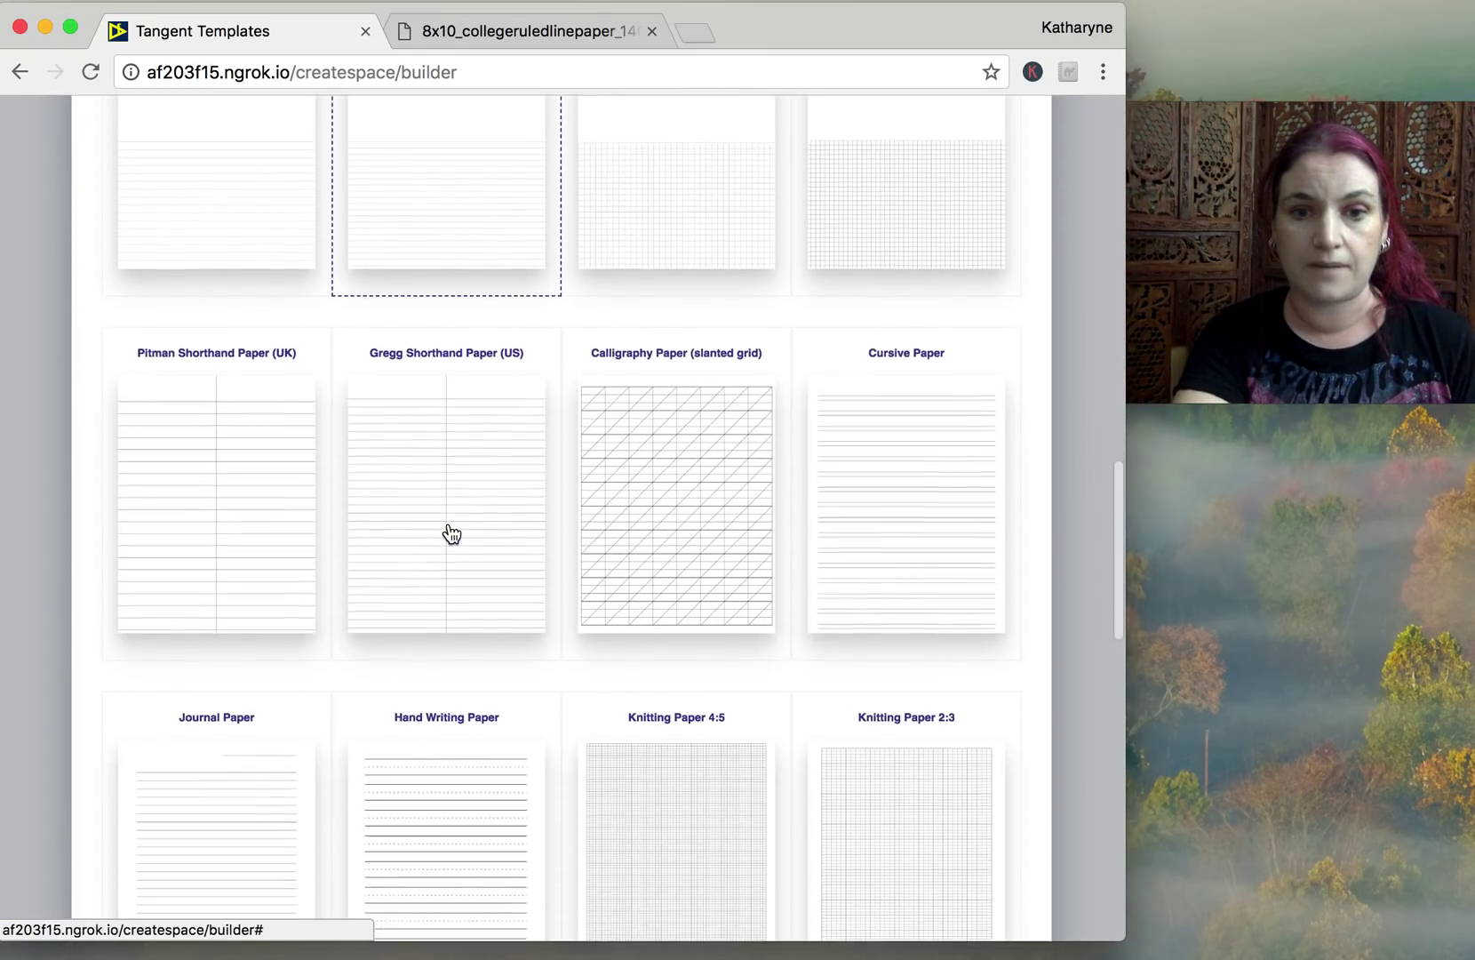
{"action": "scroll", "coordinate": [451, 531], "scroll_direction": "down", "scroll_amount": 5}
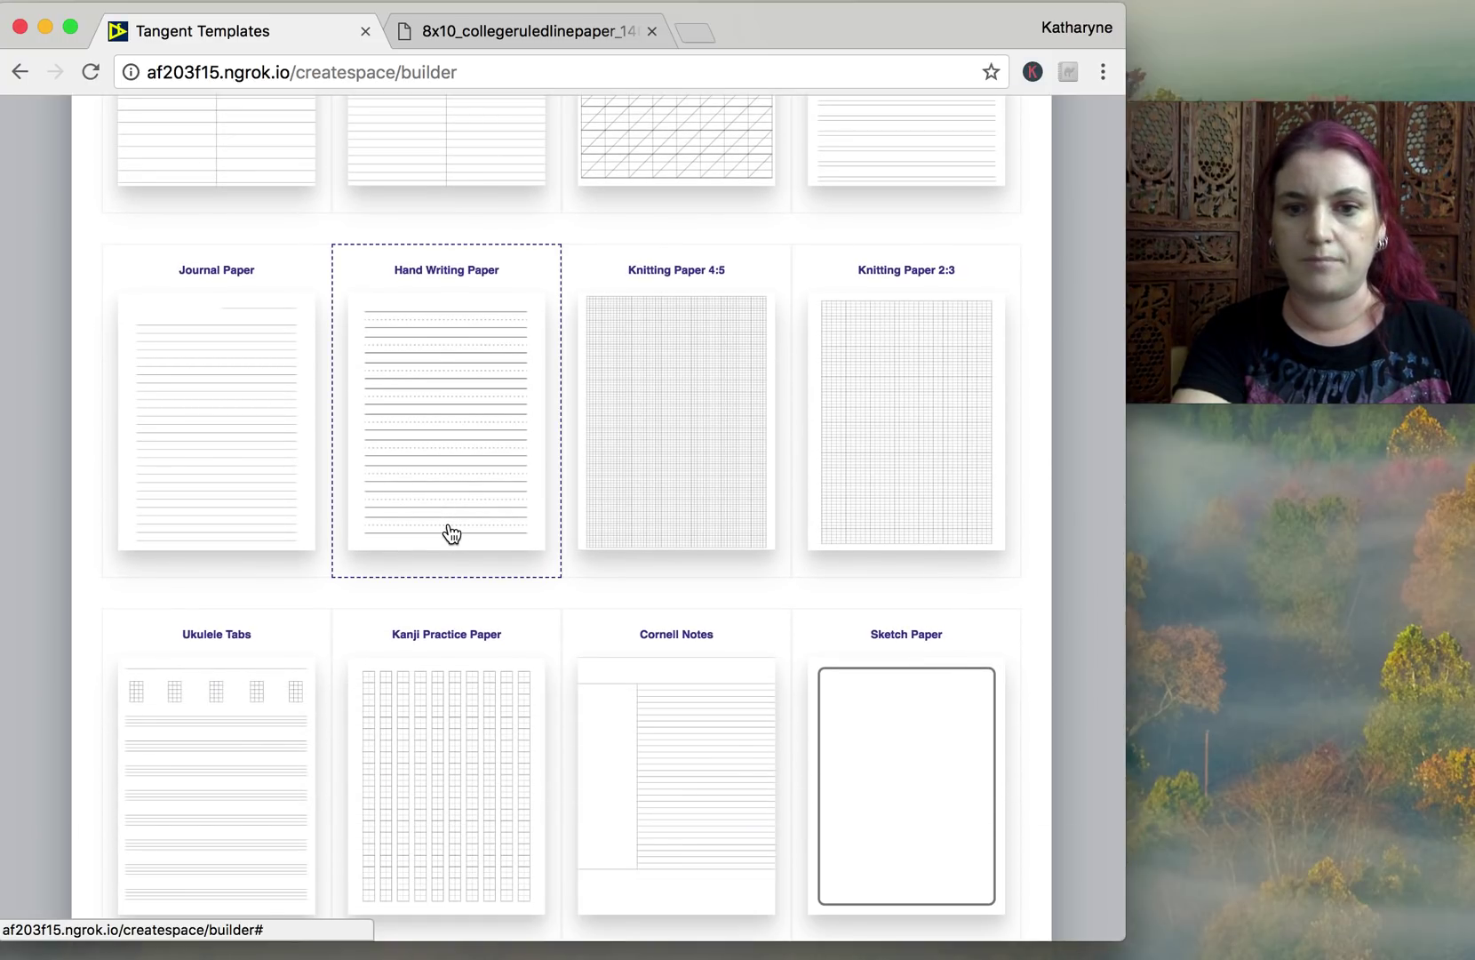